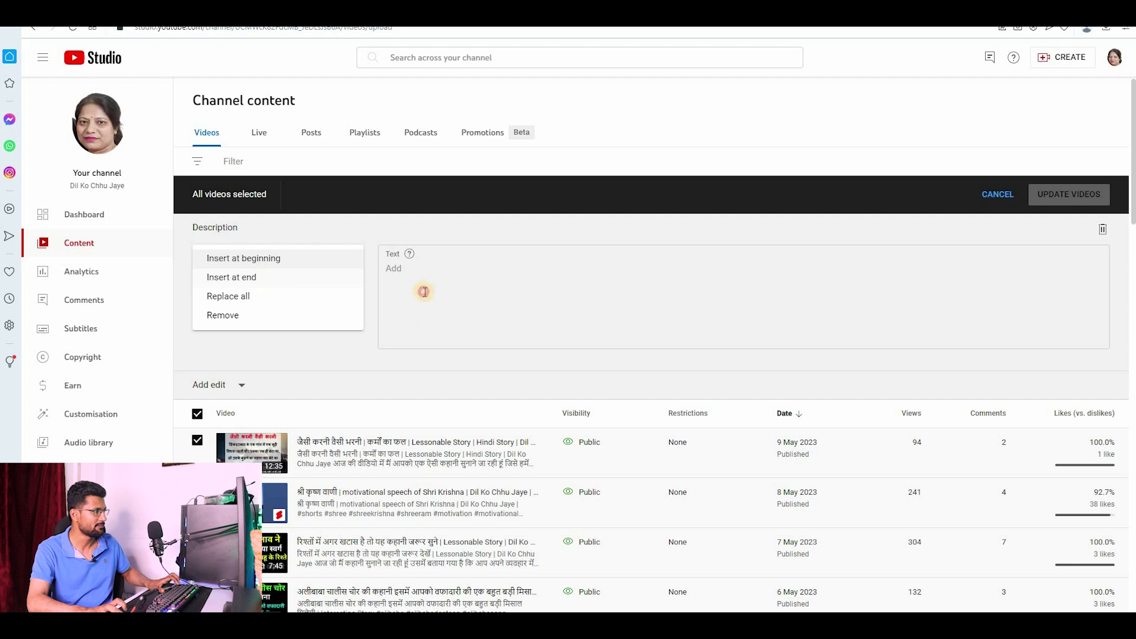
- Insert the copied copyright disclaimer and Instagram social link at the end of the descriptions of all selected videos
left_click(438, 293)
left_click(464, 297)
key("ctrl+v")
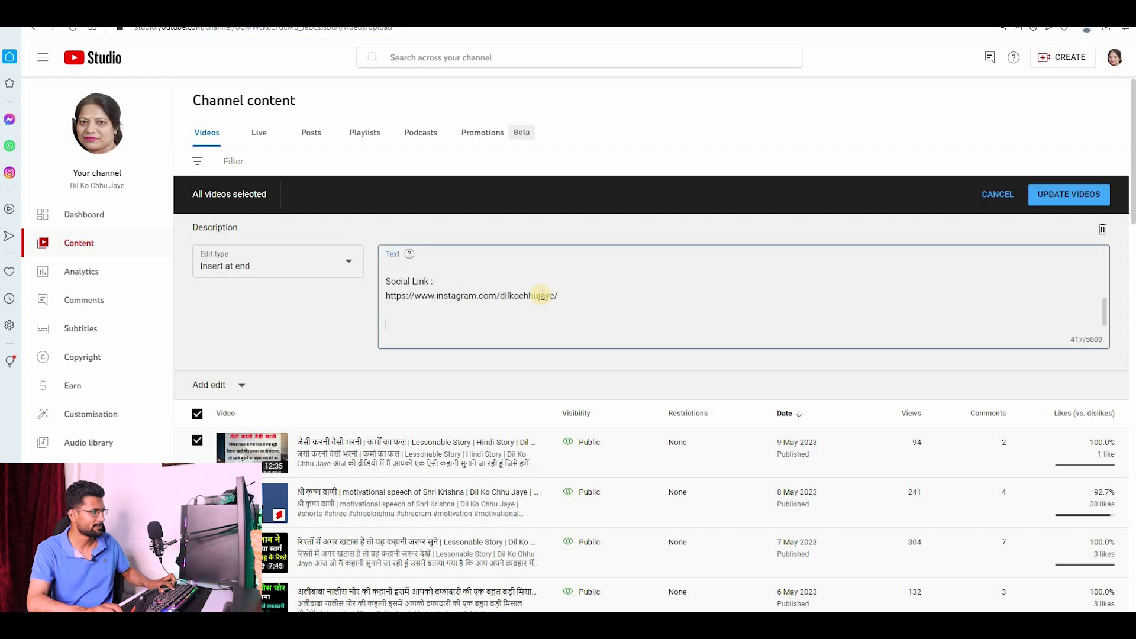
scroll(473, 290, "up", 5)
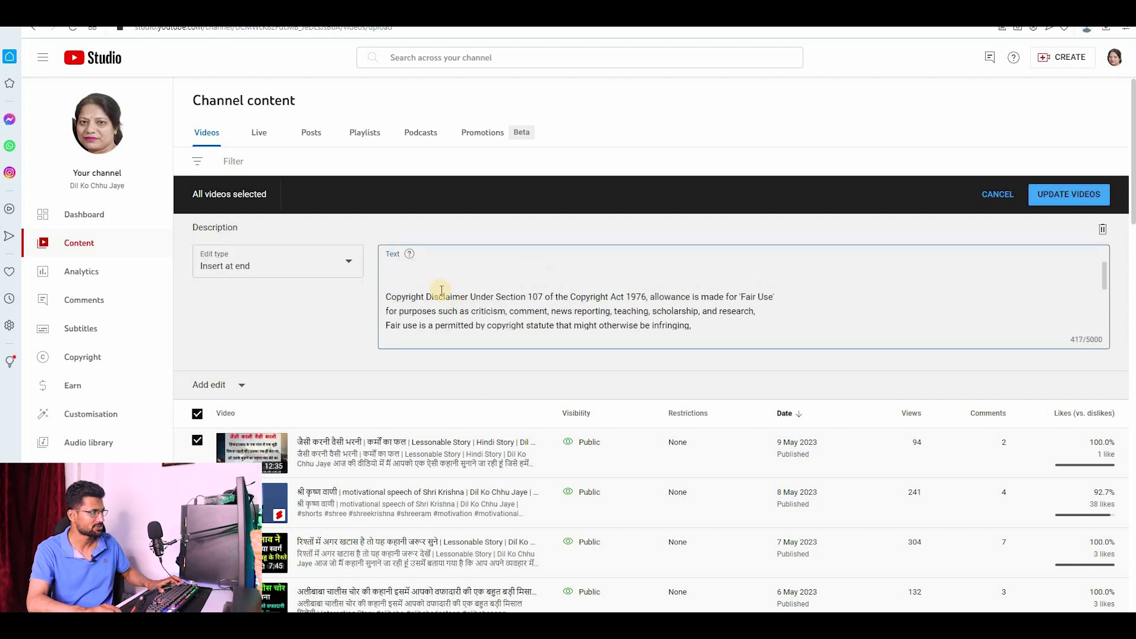
left_click_drag(469, 302, 406, 287)
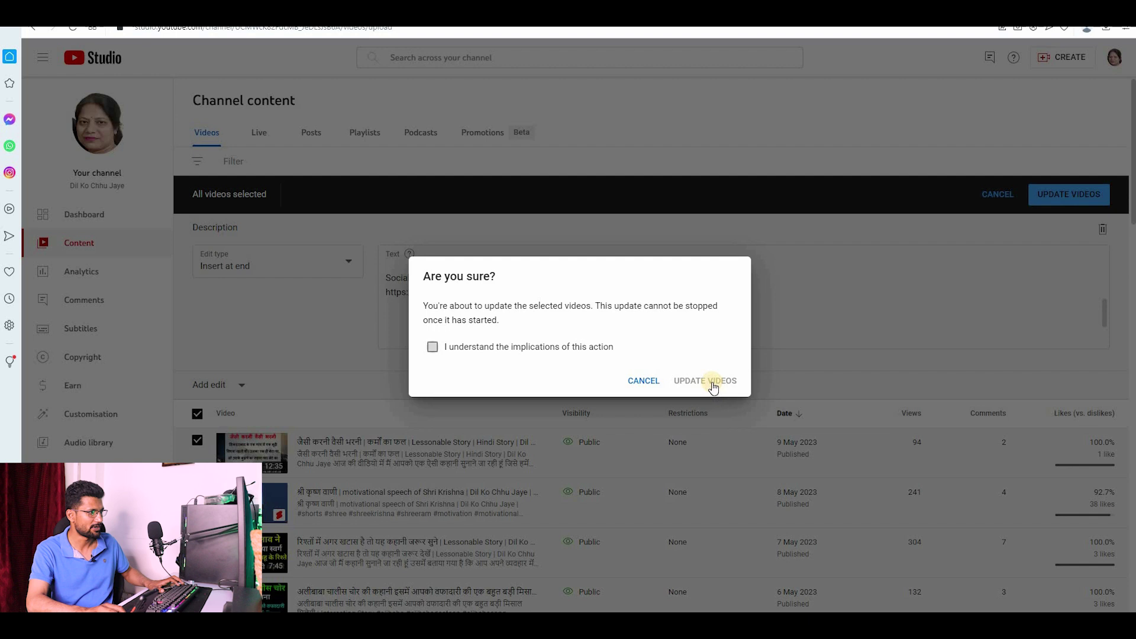
- Confirm the bulk description update for all selected videos and dismiss the Studio tips
left_click(714, 385)
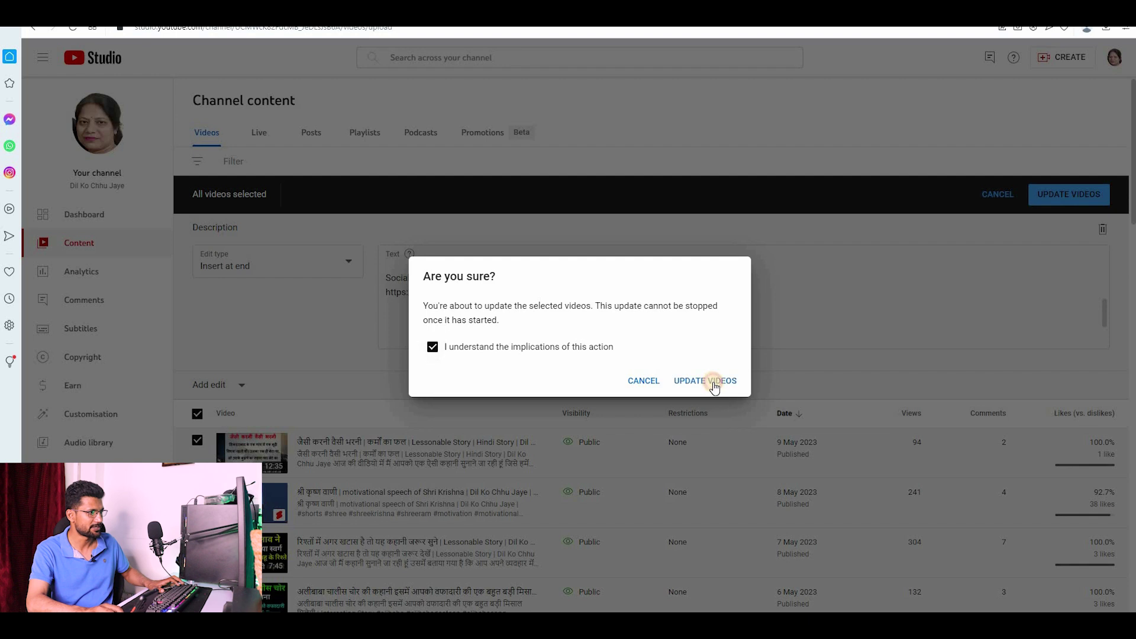
left_click(713, 382)
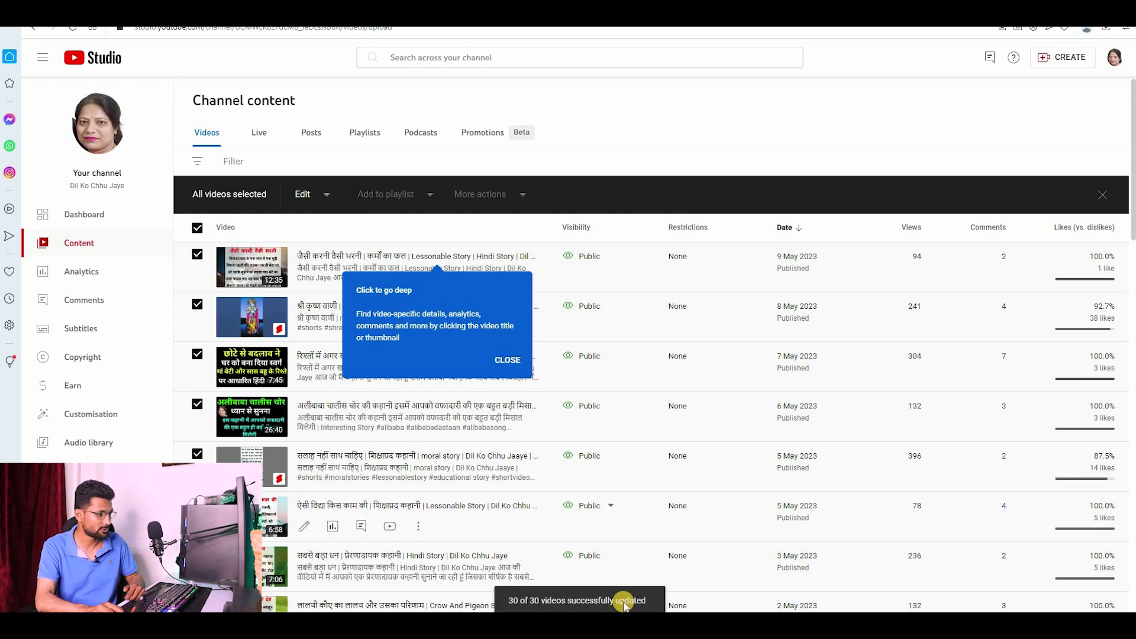
left_click(534, 372)
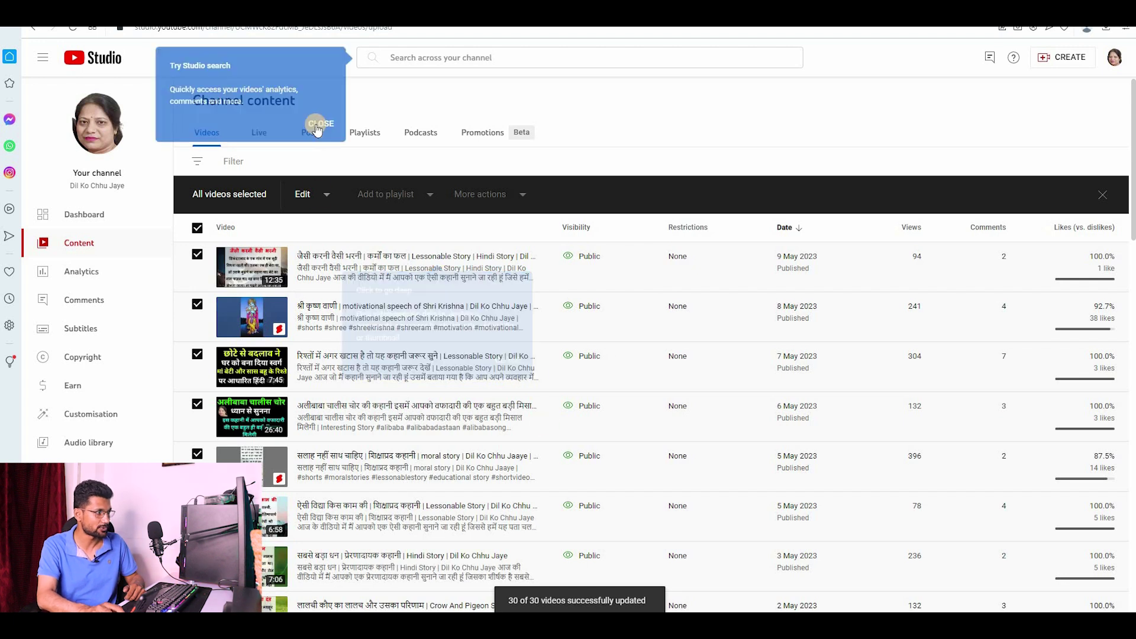
left_click(322, 124)
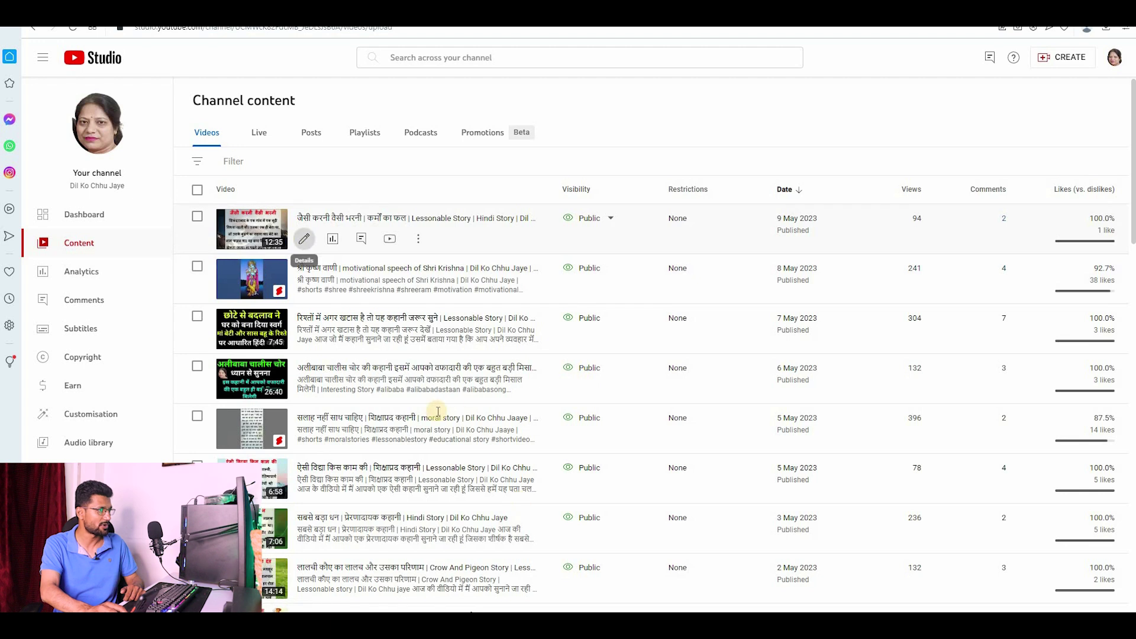
- In the 9 May 2023 video's description, put a blank line before "Disclaimer Under Section 107", save, and return to the channel content
left_click(301, 235)
left_click(291, 317)
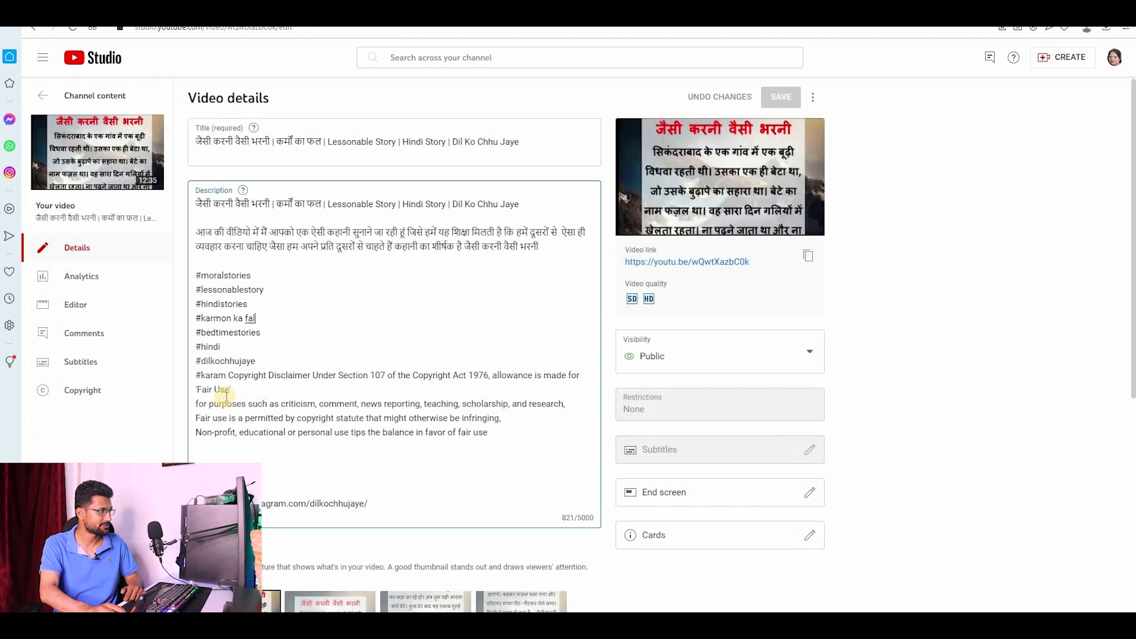
scroll(296, 355, "down", 1)
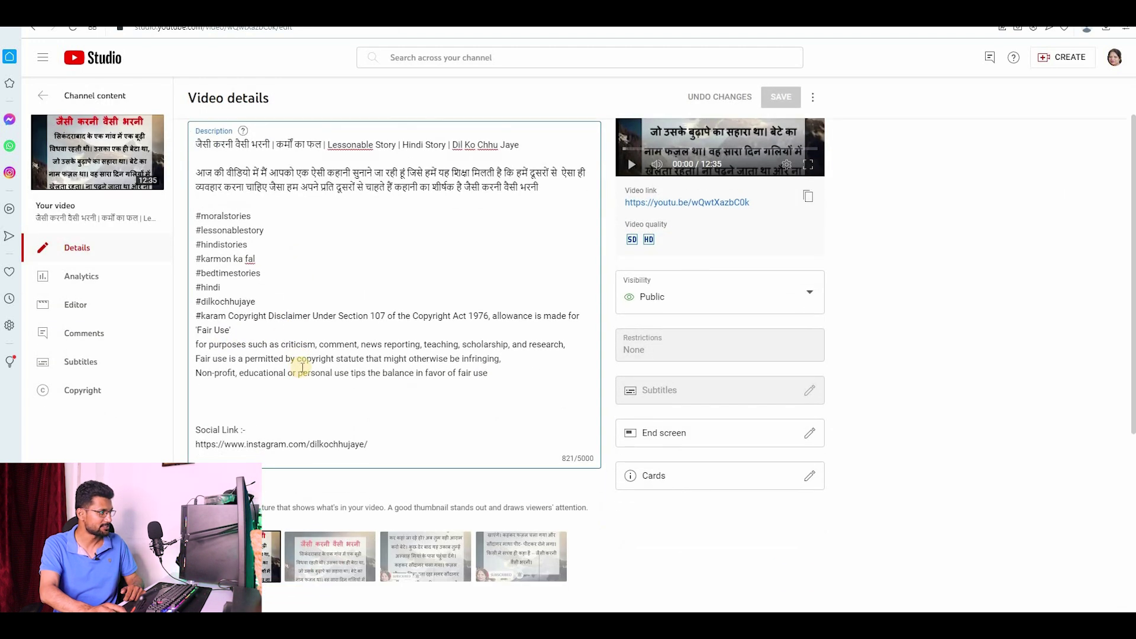
key("Return")
key("Return")
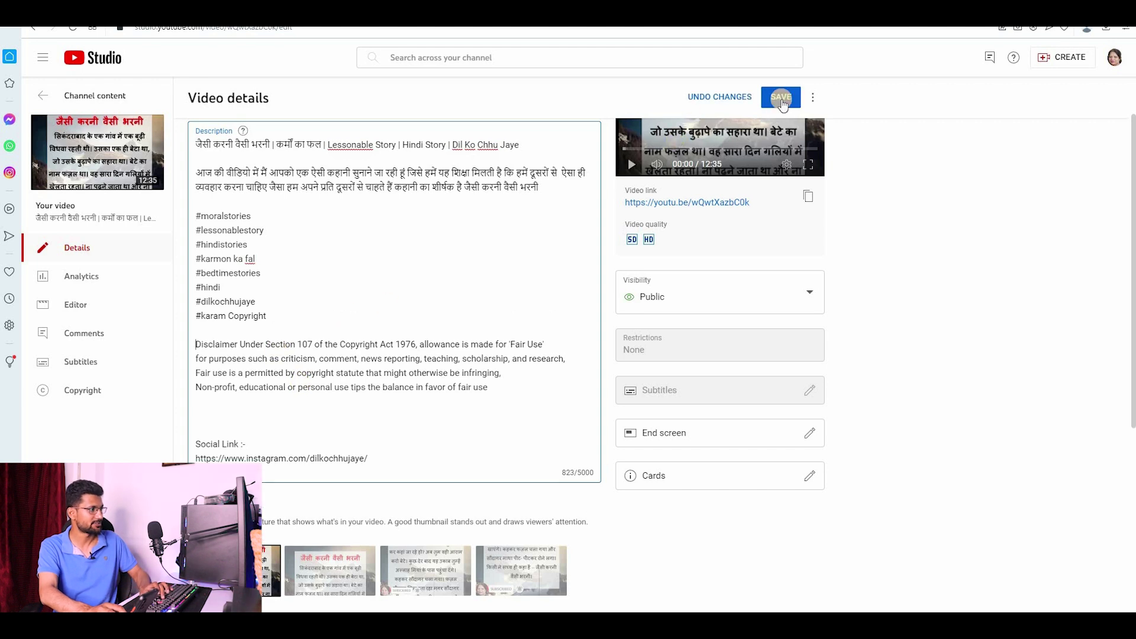
left_click(782, 105)
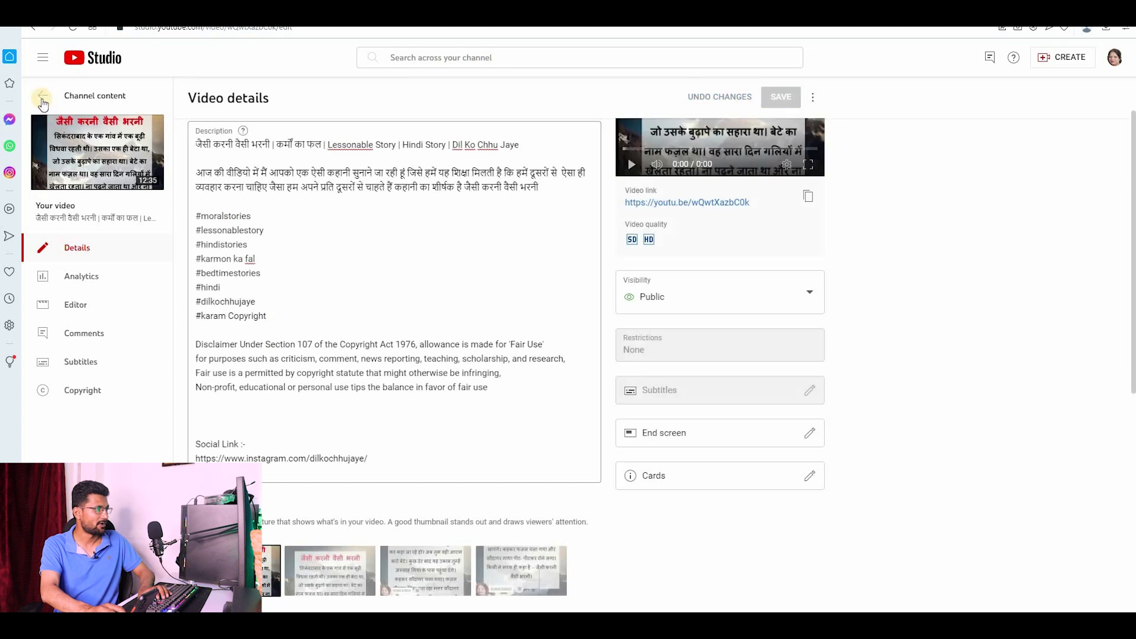
left_click(42, 96)
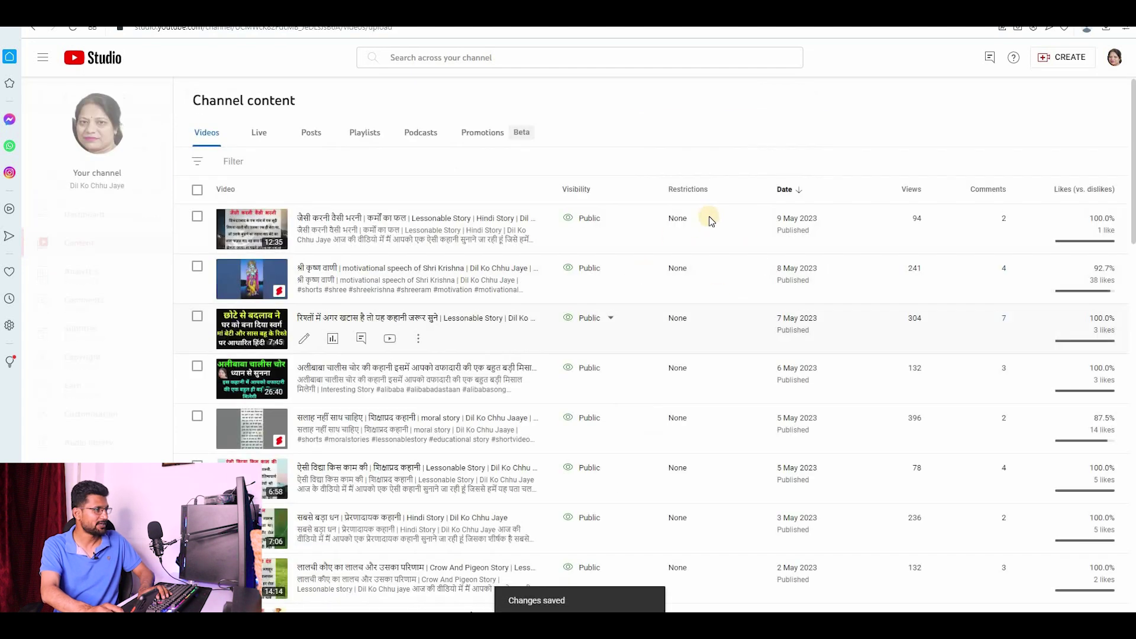
- Sort the videos by views, move the most-viewed video's copyright disclaimer onto a new line after #hindikahanian, and save
left_click(914, 198)
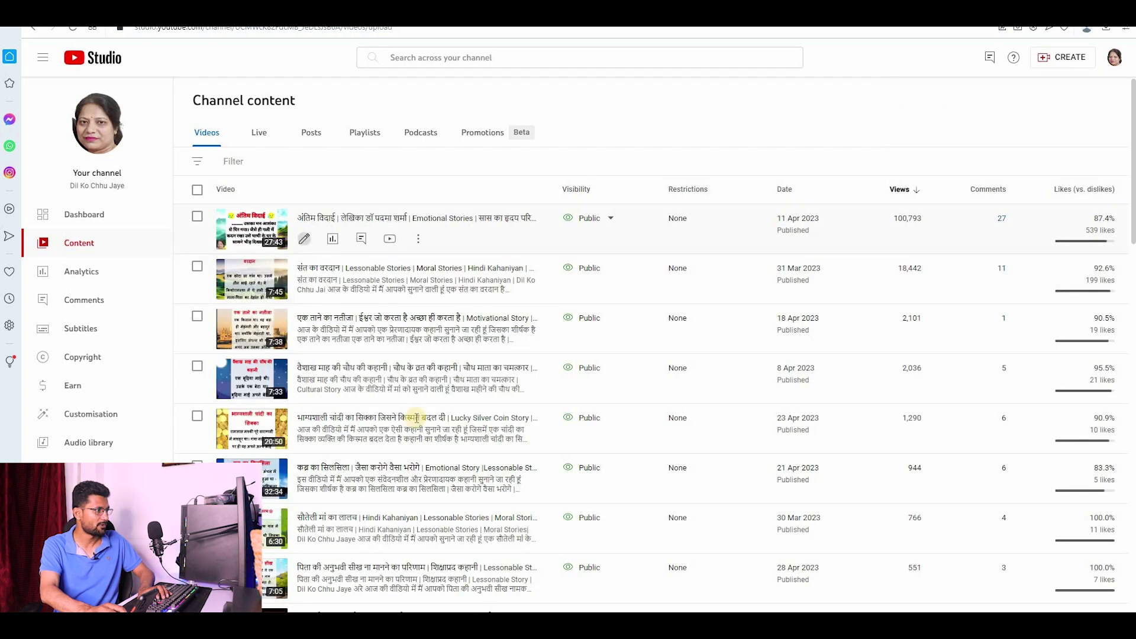
left_click(272, 347)
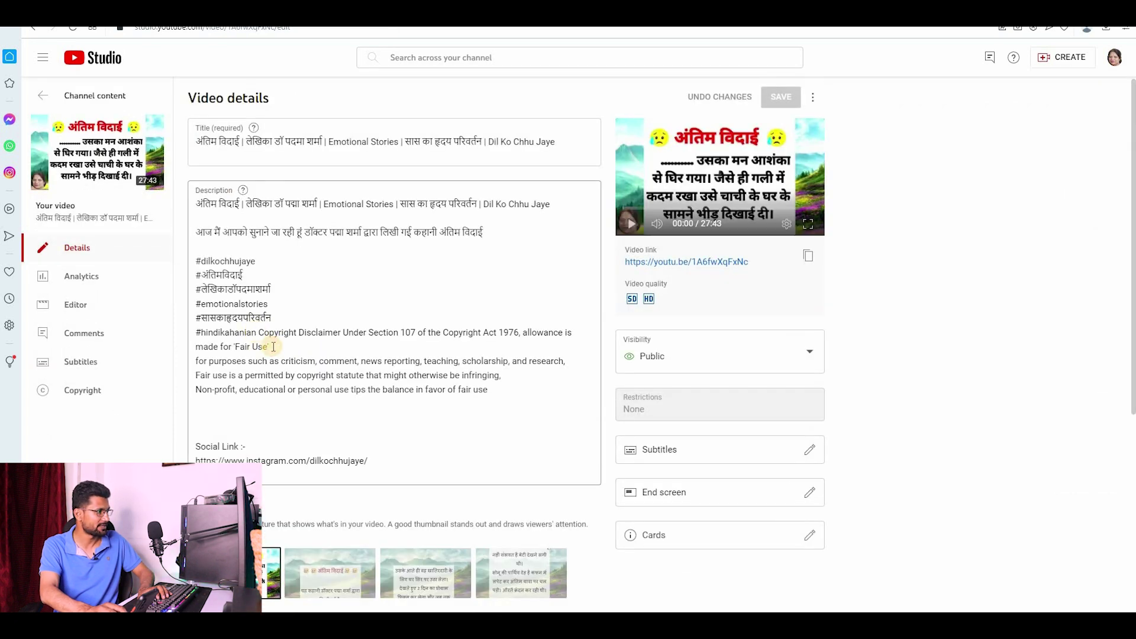
left_click(258, 332)
left_click(299, 335)
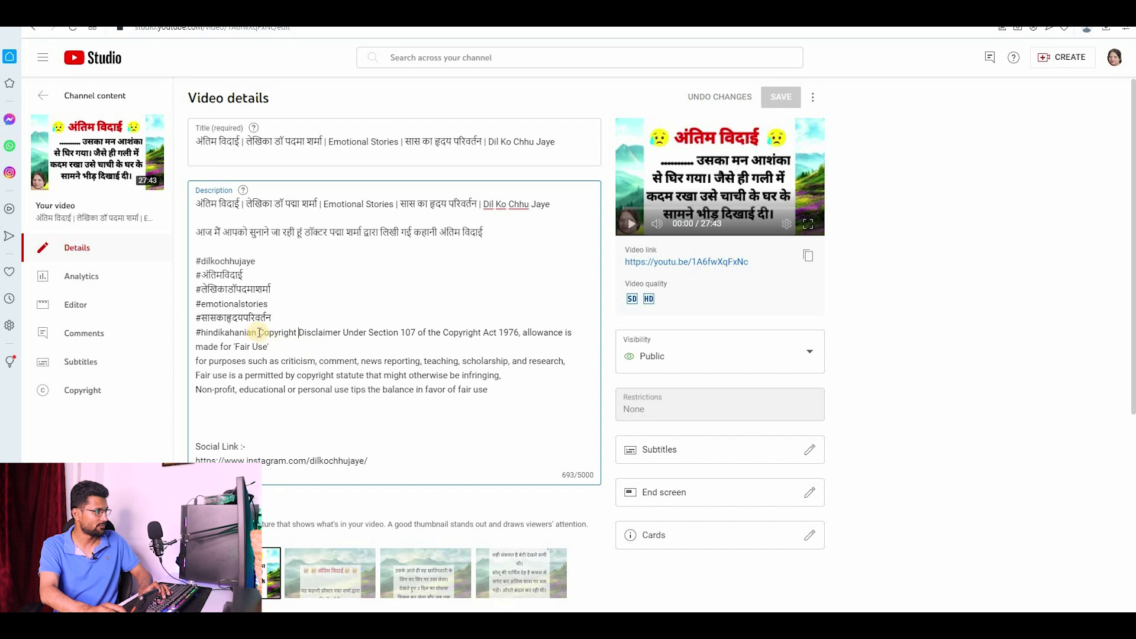
key("Return")
key("Return")
key("Return")
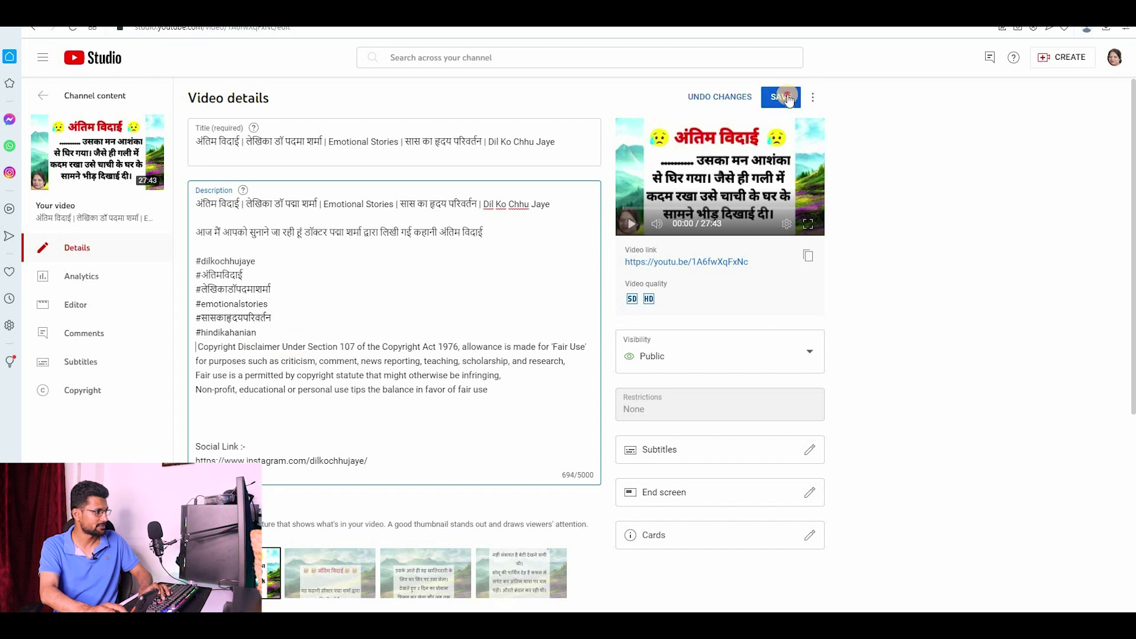
left_click(42, 93)
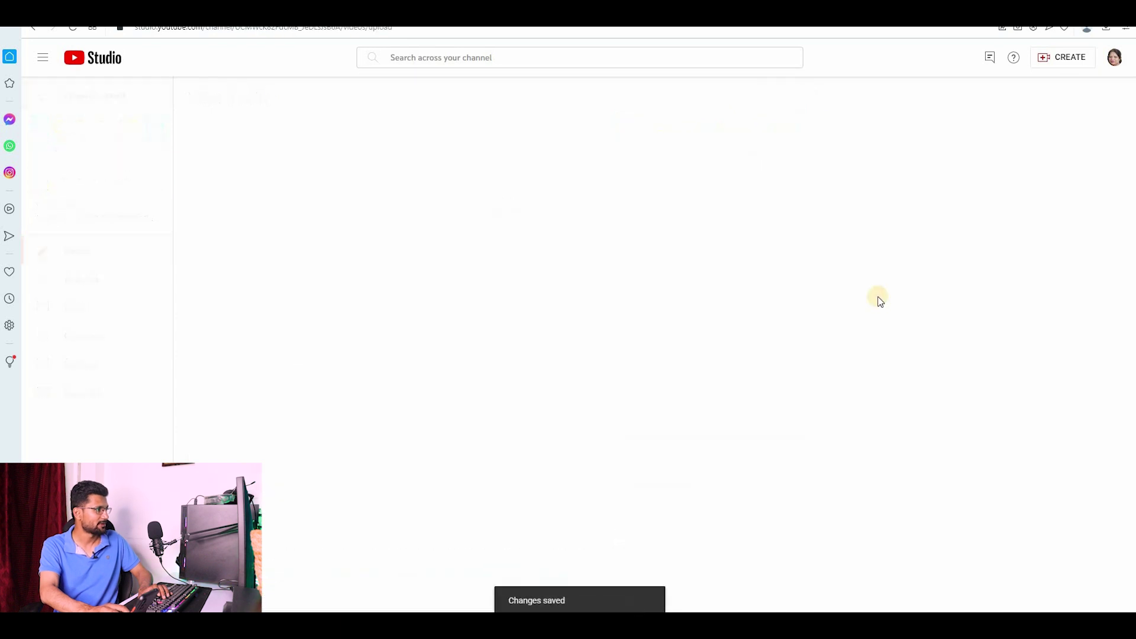
- In the "संत का वरदान" video's description, separate the copyright disclaimer from #hindustories with two blank lines and save
left_click(304, 289)
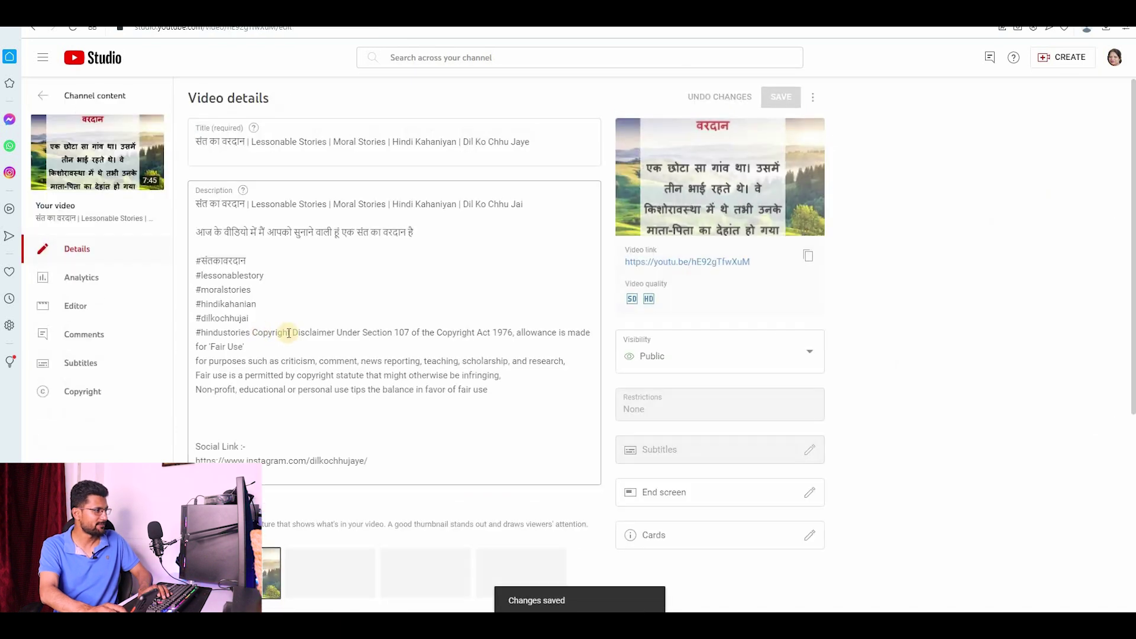
left_click(252, 332)
key("Return")
key("Return")
key("Return")
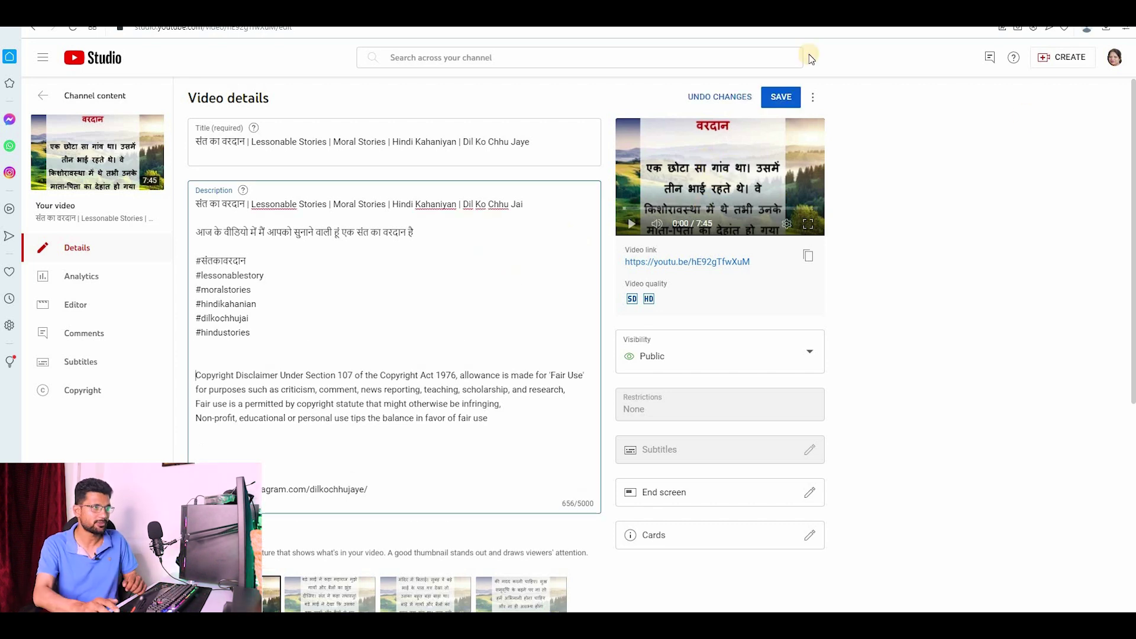
left_click(780, 96)
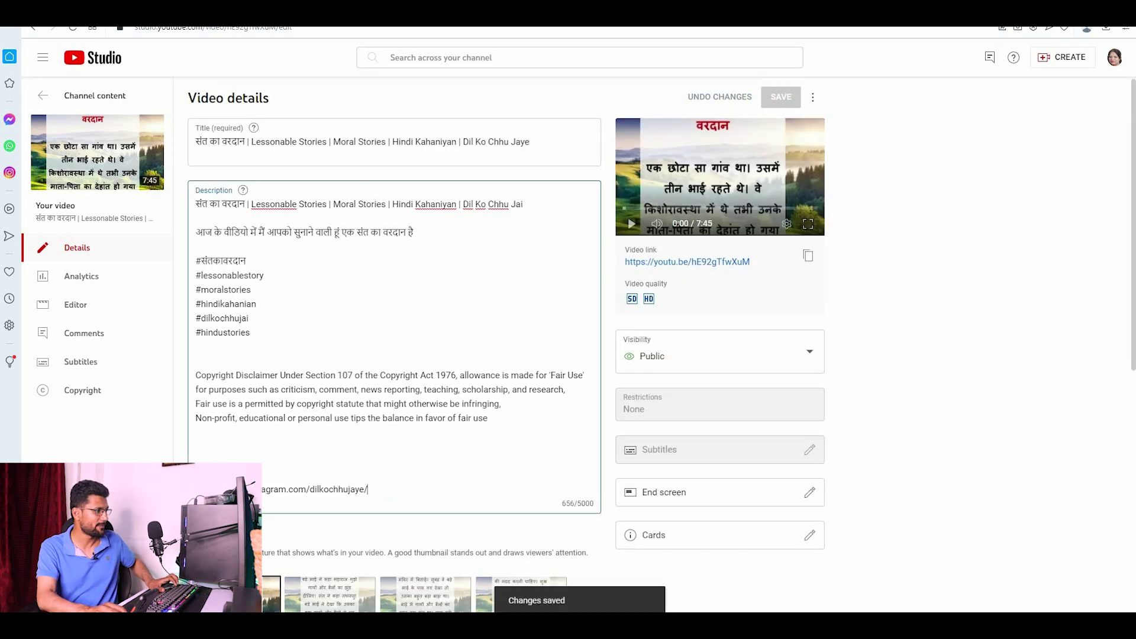
- Copy the Instagram URL from the end of the video's description and return to the channel content
triple_click(378, 490)
triple_click(388, 490)
left_click(329, 489)
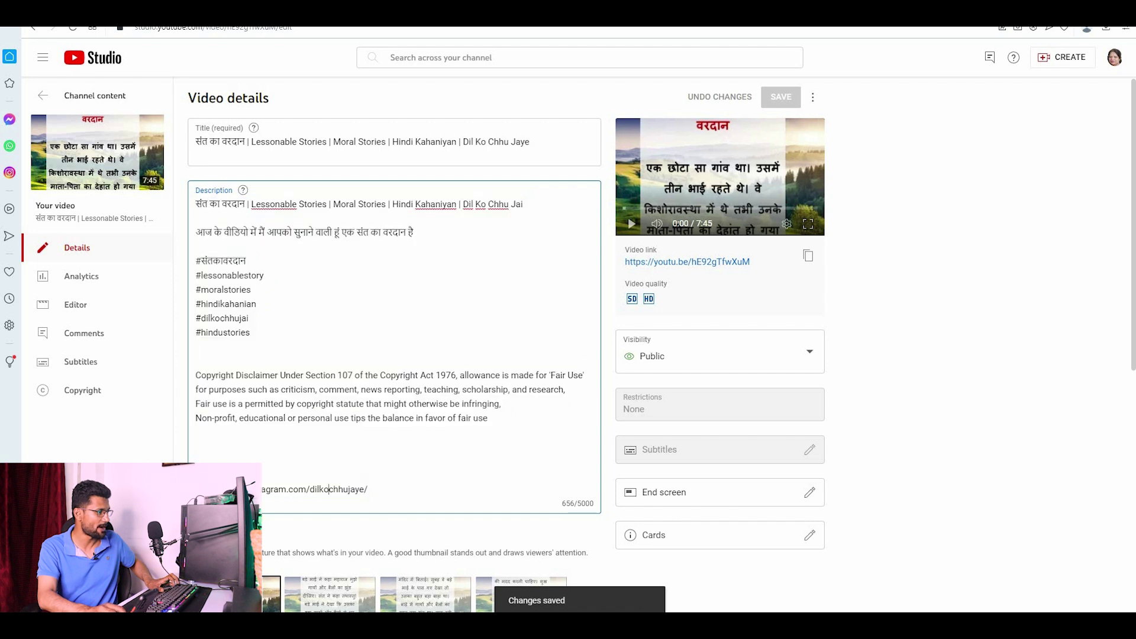
triple_click(447, 488)
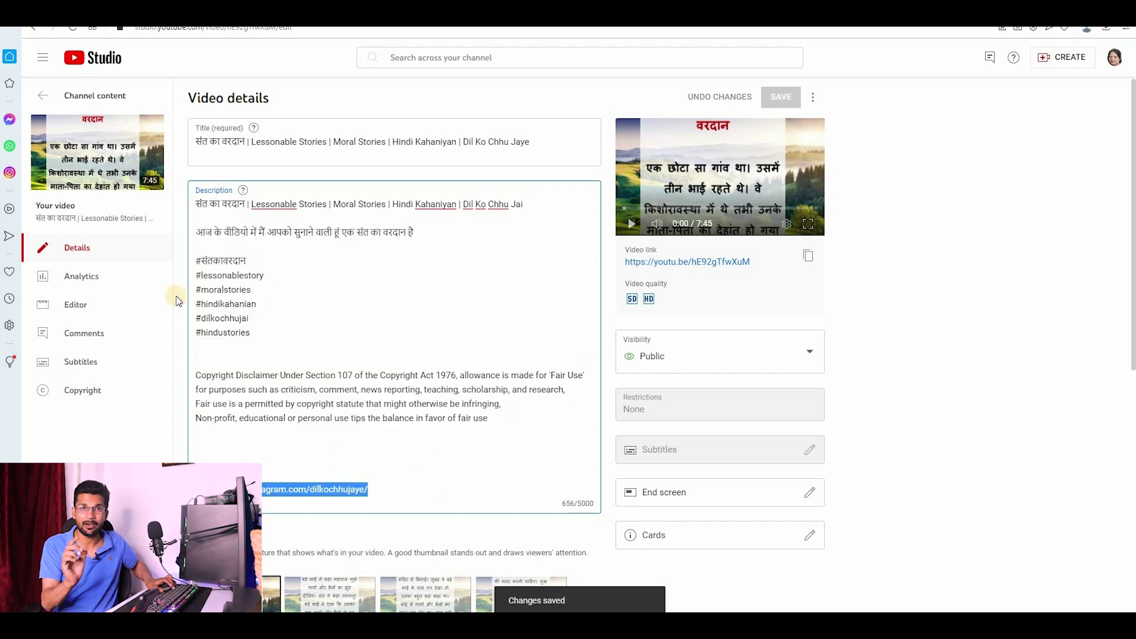
left_click(44, 94)
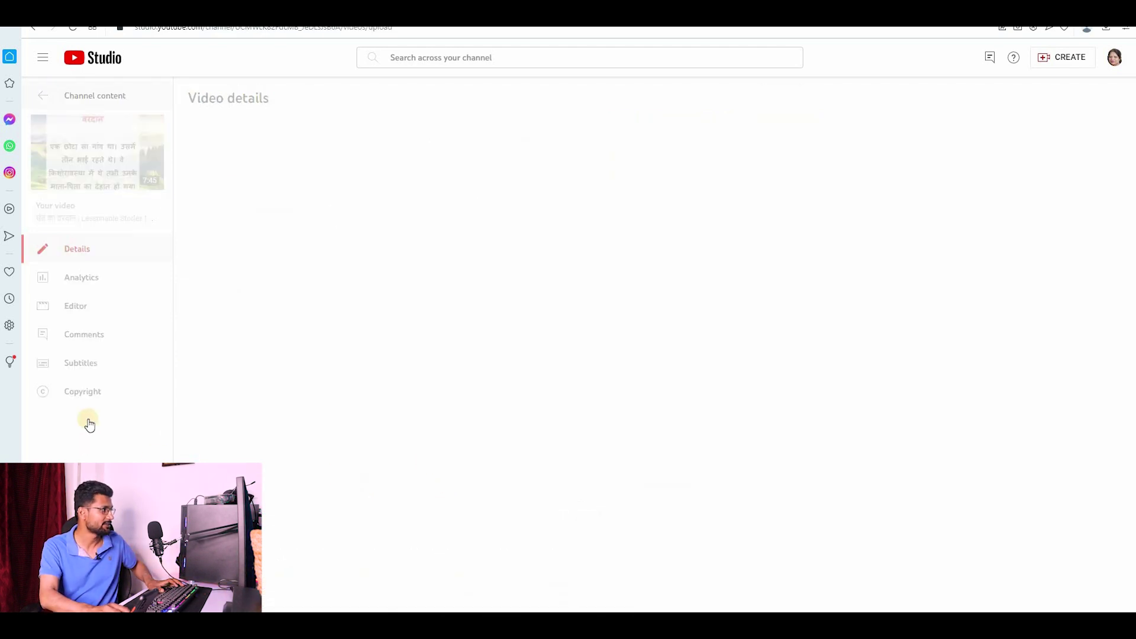
left_click(90, 413)
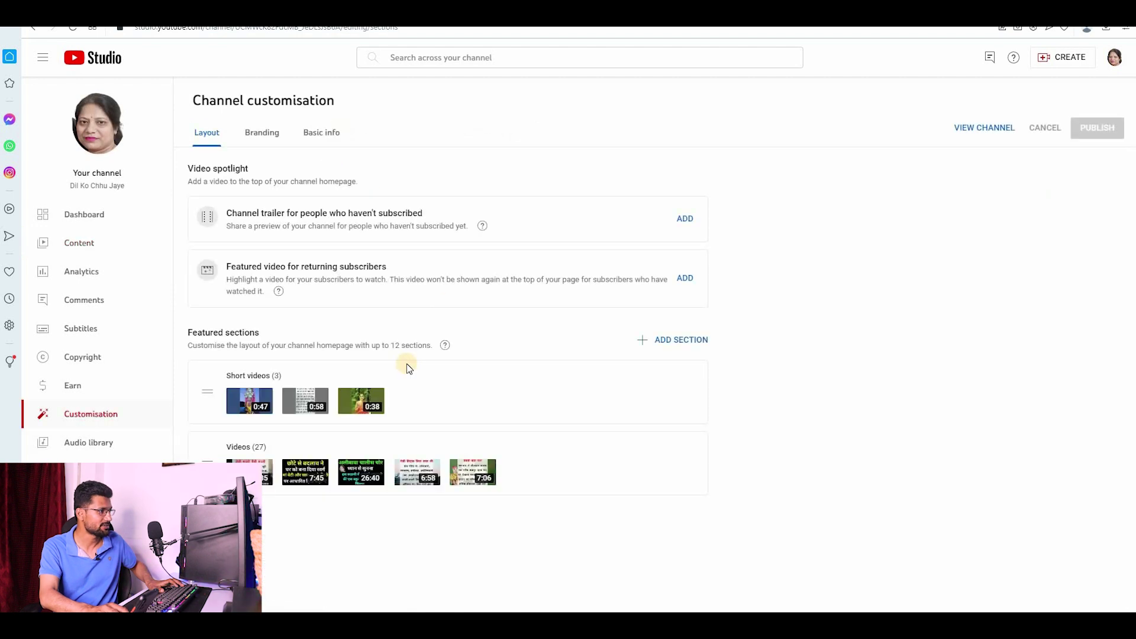
left_click(321, 133)
scroll(568, 355, "down", 2)
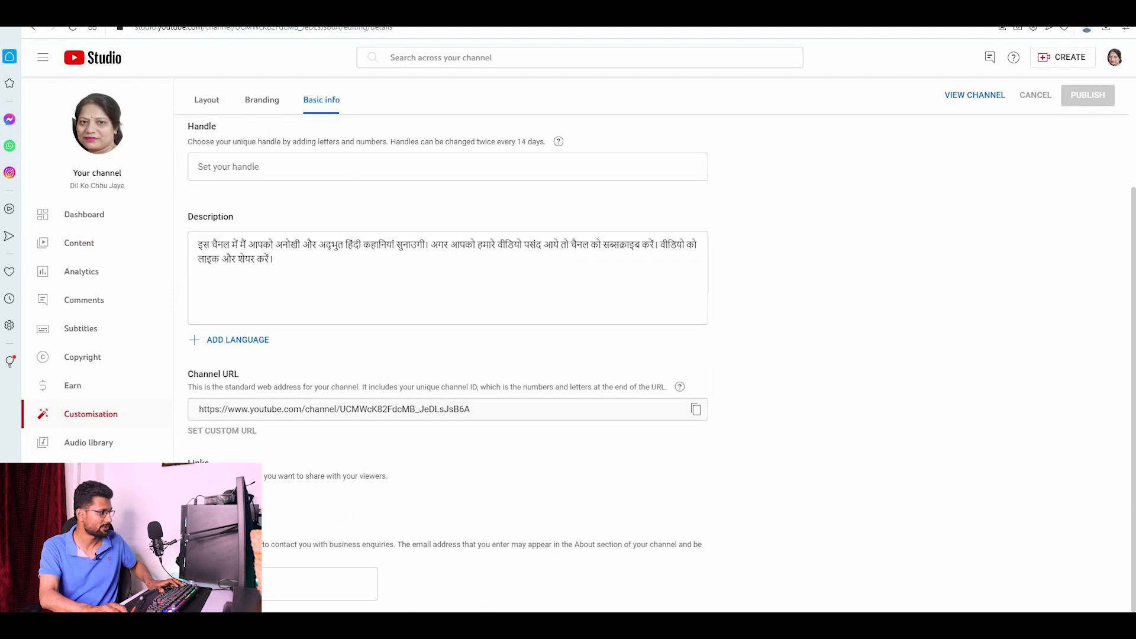
left_click(225, 502)
scroll(225, 502, "down", 2)
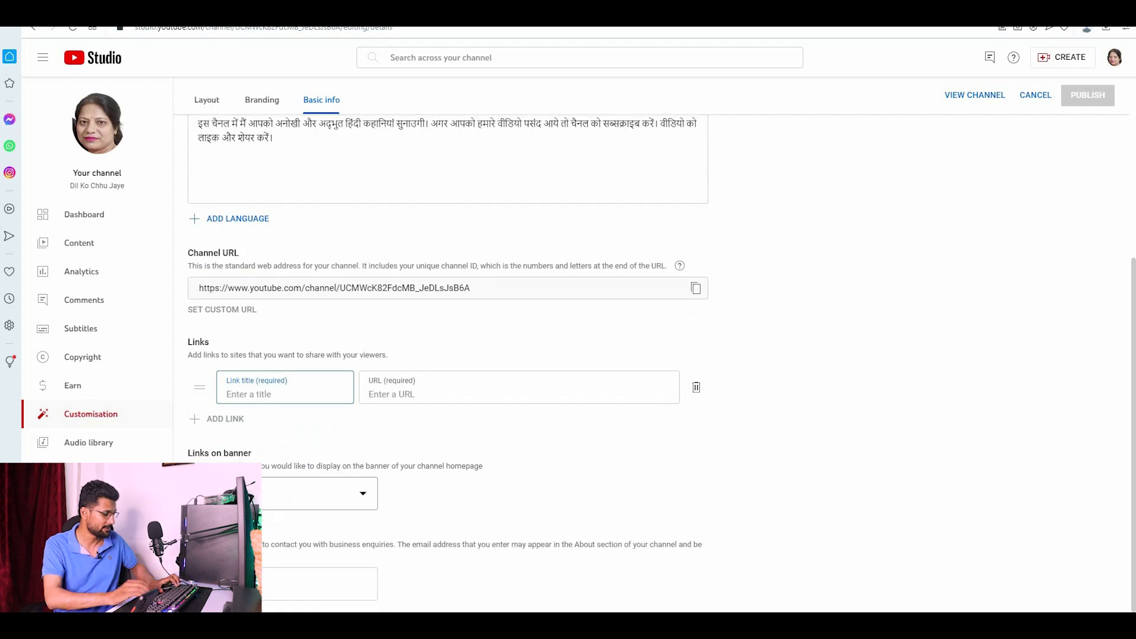
type("Instagram")
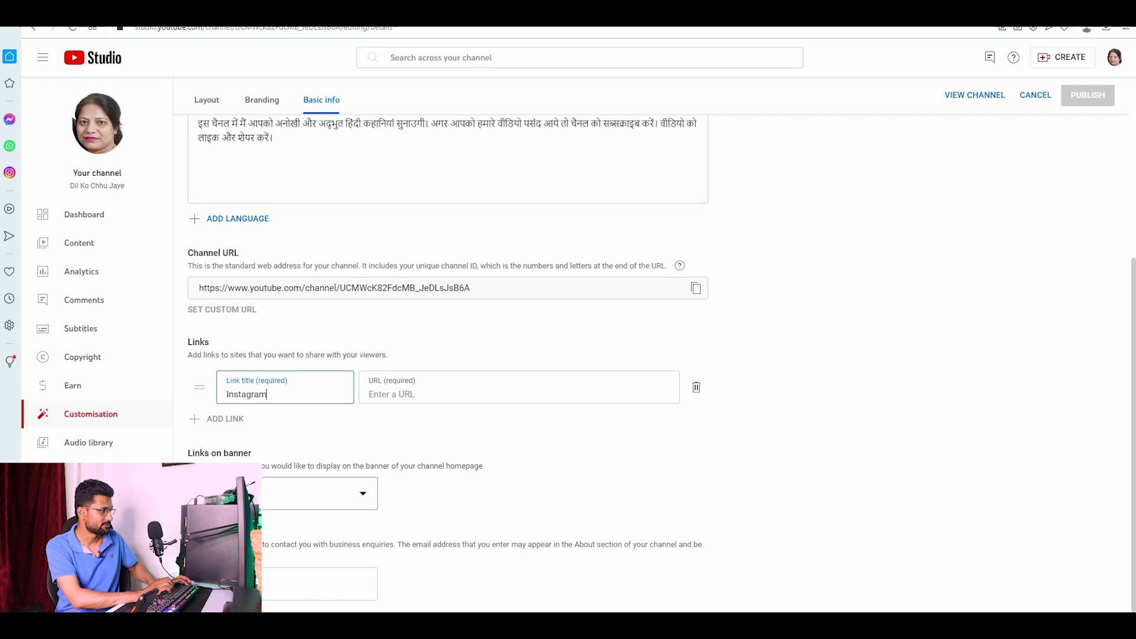
key("Tab")
type("https://www.instagram.com/dilkochhujaye/")
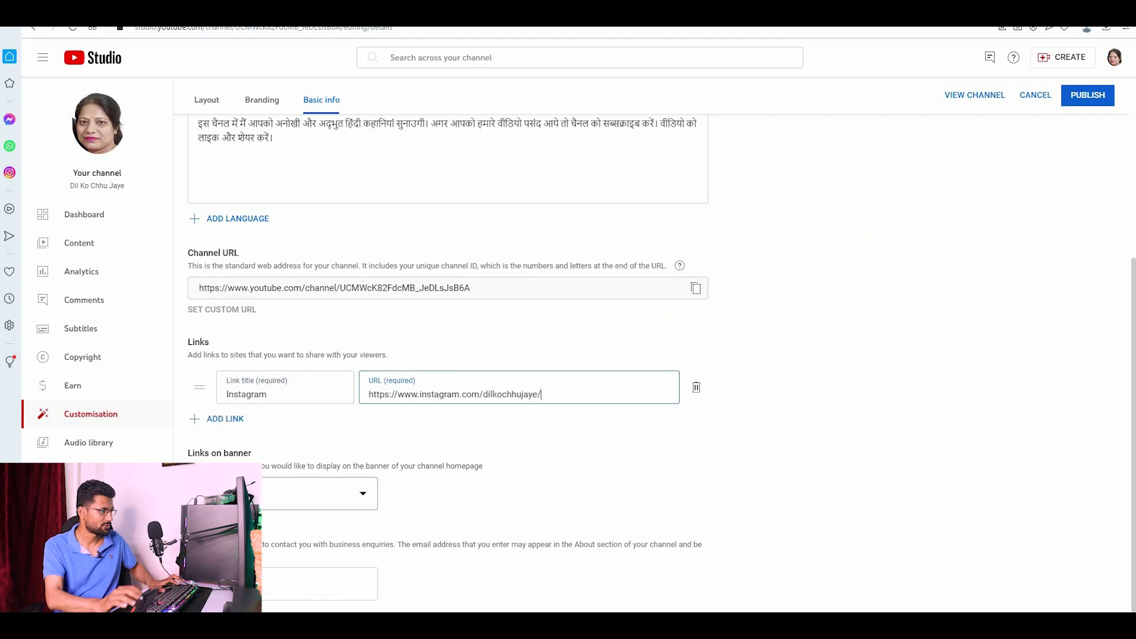
left_click(1094, 97)
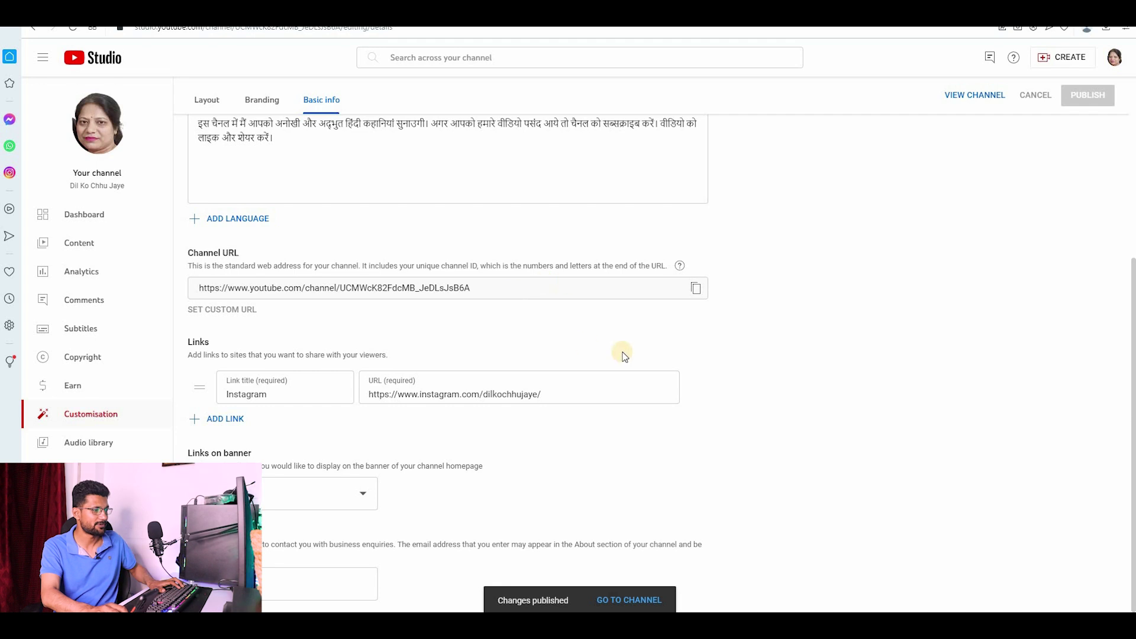
- View the public channel page and check its banner and About section for the Instagram link
left_click(634, 600)
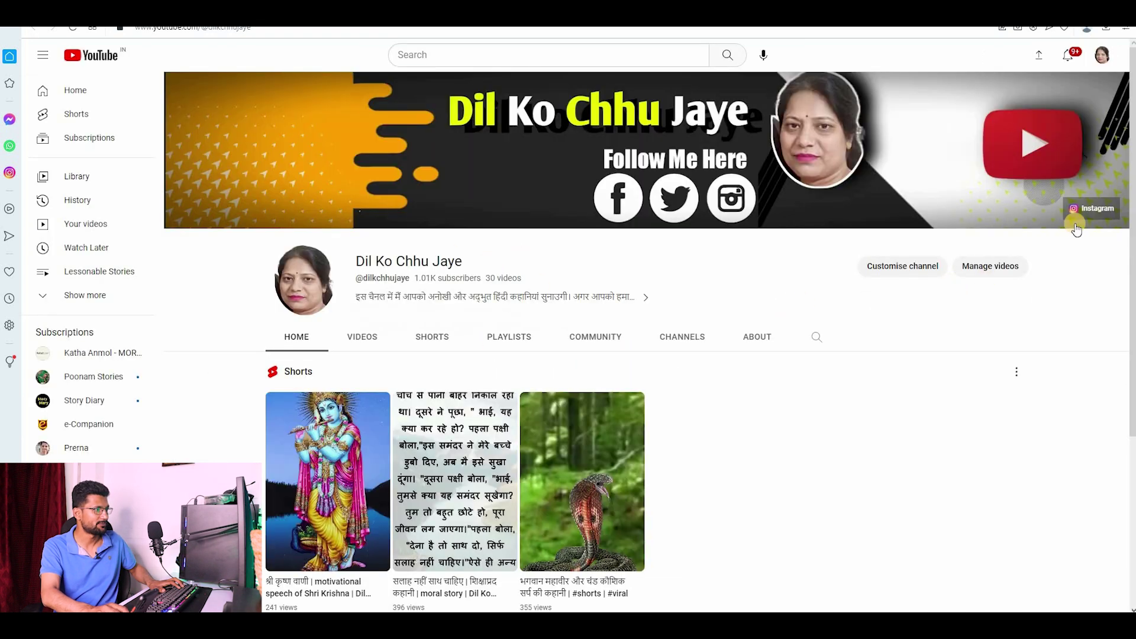
left_click(758, 334)
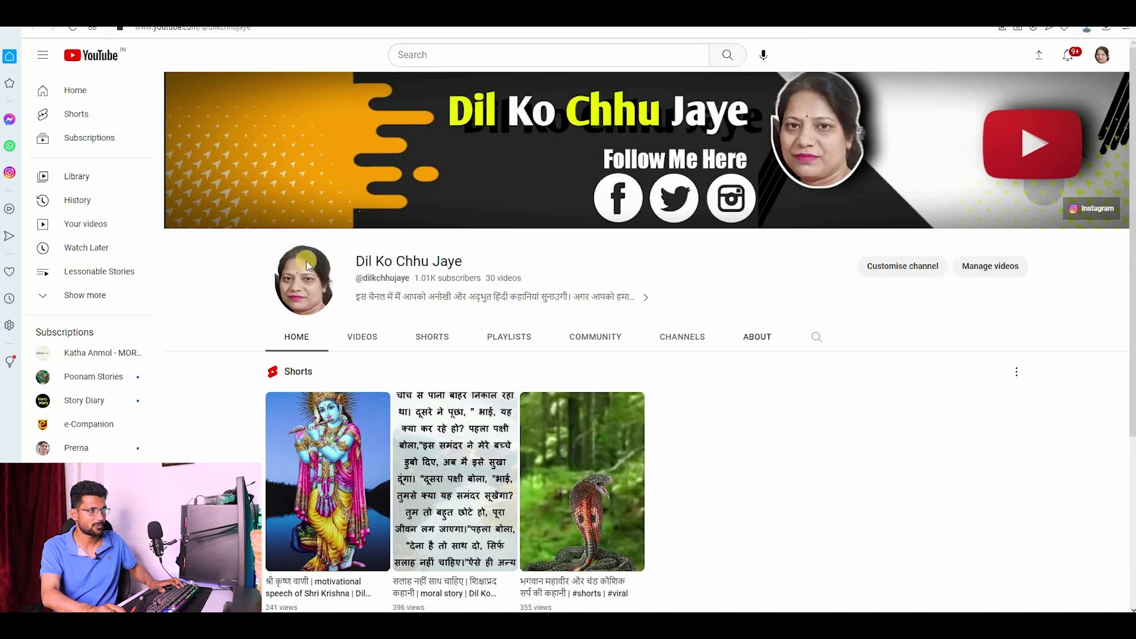
scroll(405, 298, "down", 4)
scroll(89, 269, "down", 9)
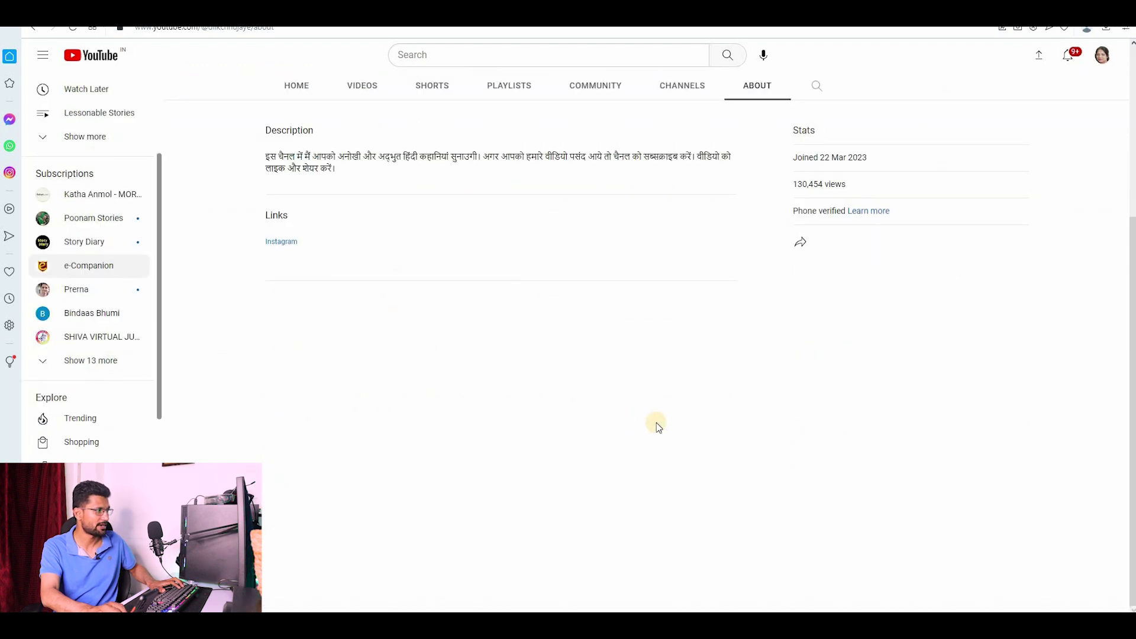
scroll(659, 427, "up", 3)
scroll(655, 422, "up", 2)
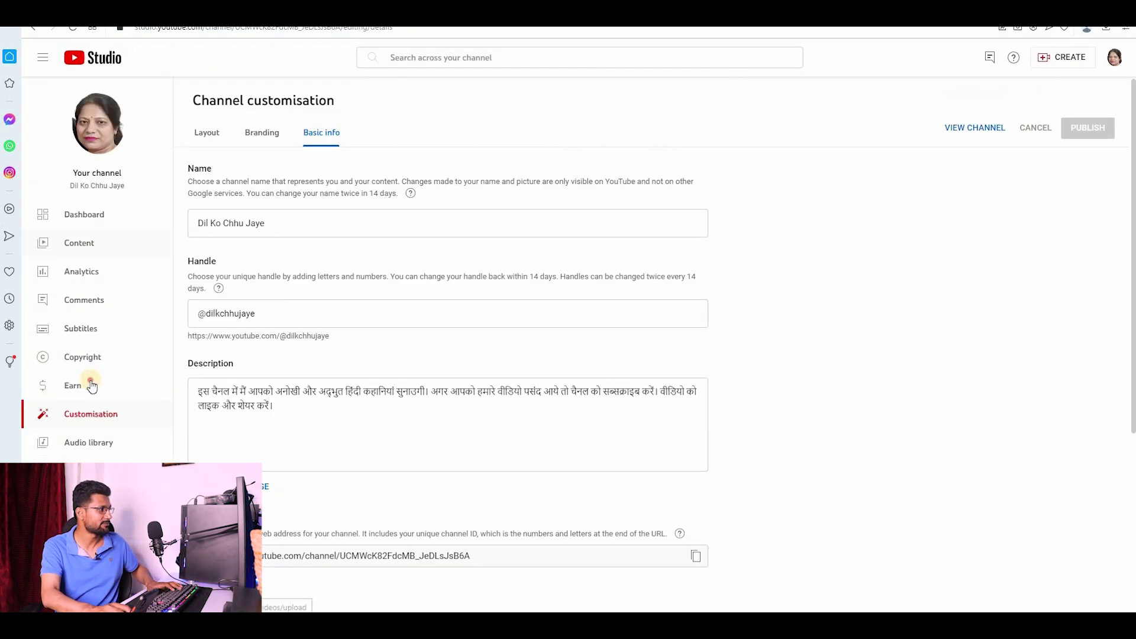
- Open the channel's monetisation page and start the application to the YouTube Partner Programme
left_click(91, 385)
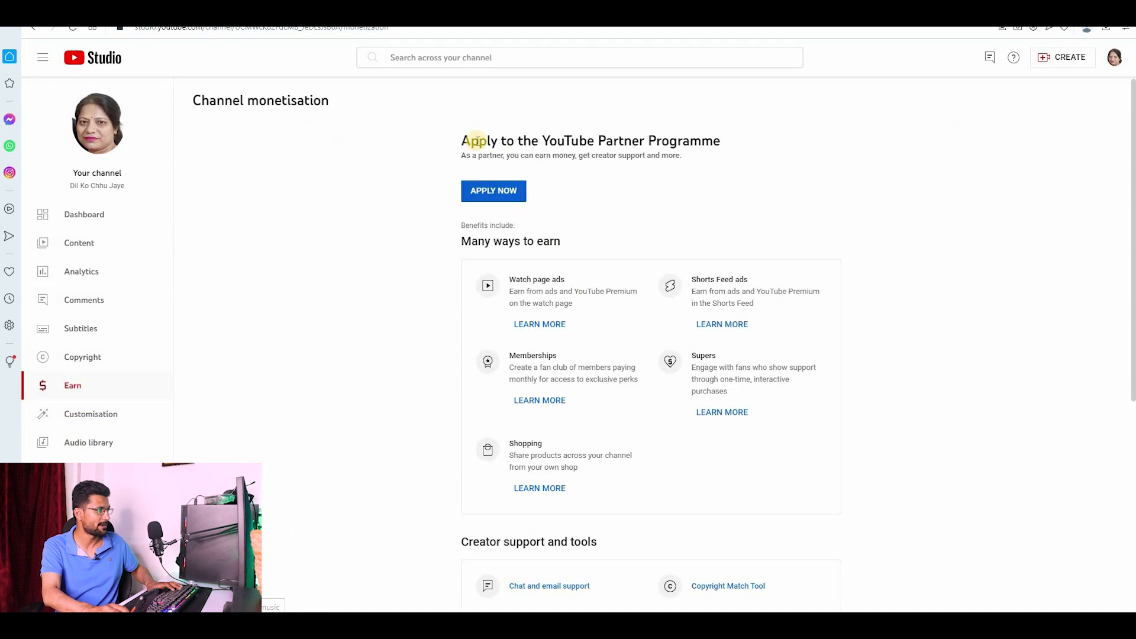
left_click_drag(461, 142, 730, 153)
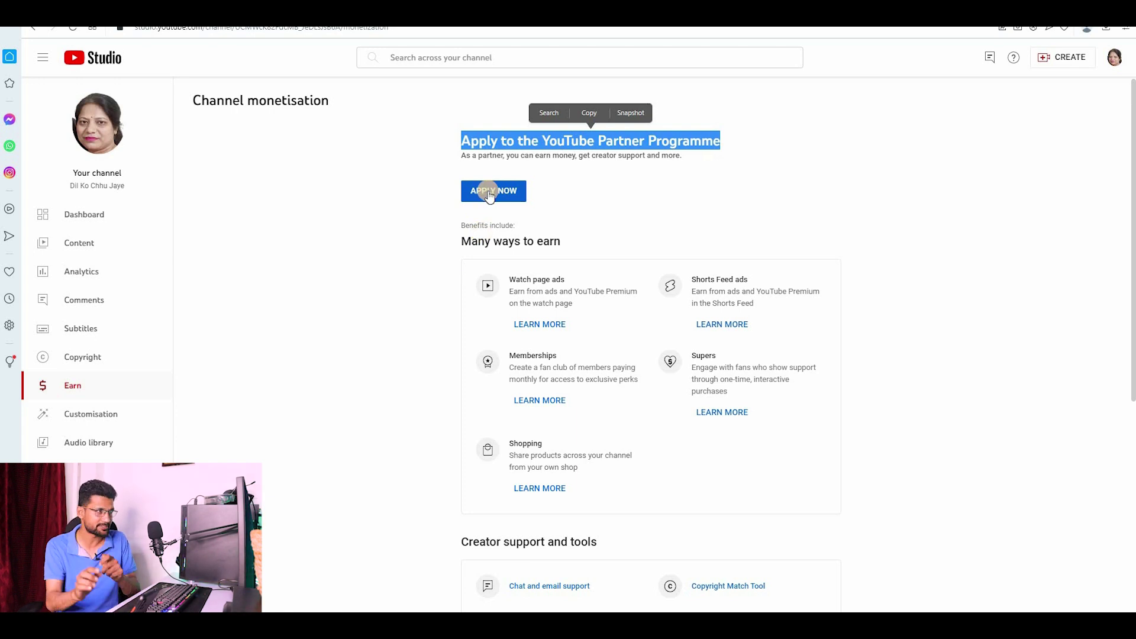
left_click(489, 194)
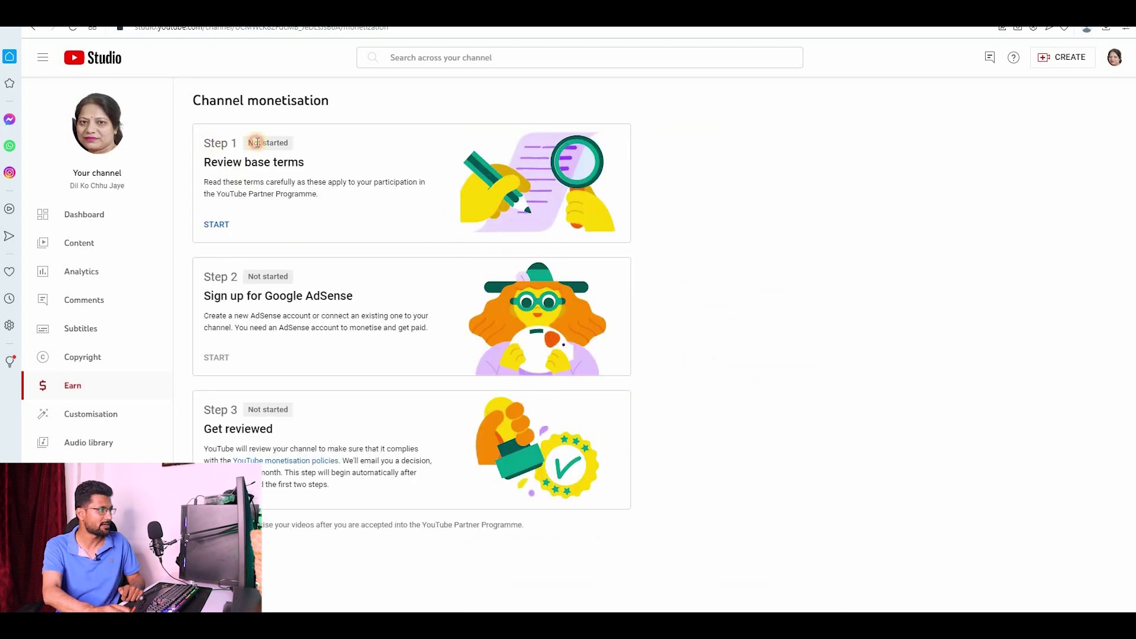
- Look over the three application steps and start Step 1, Review base terms
left_click_drag(210, 143, 254, 143)
left_click_drag(202, 276, 239, 275)
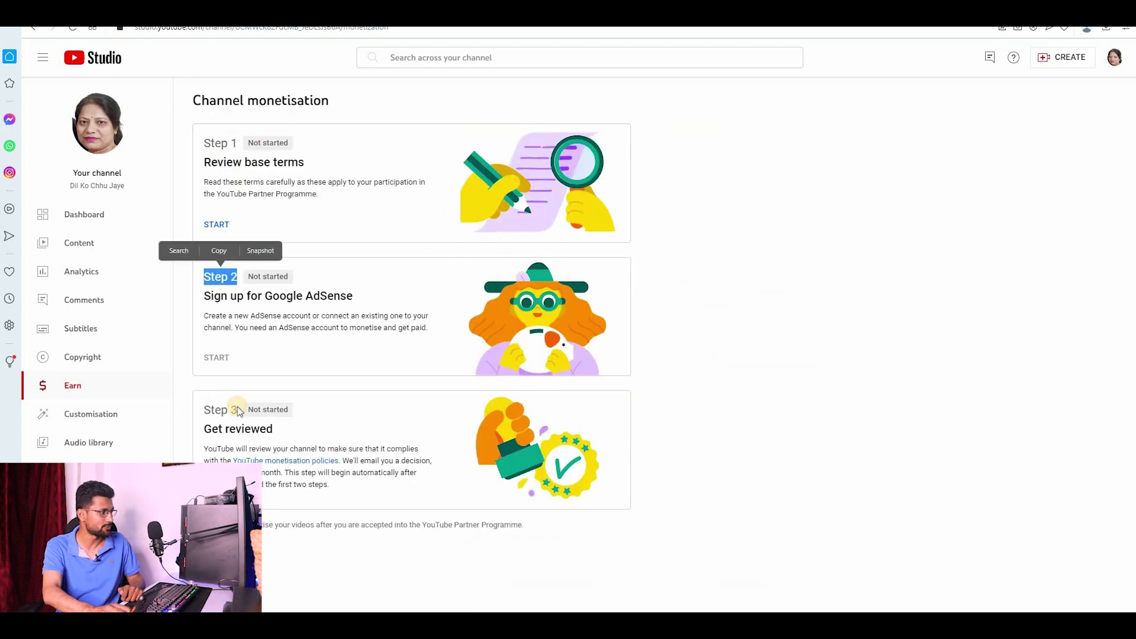
left_click_drag(203, 409, 237, 407)
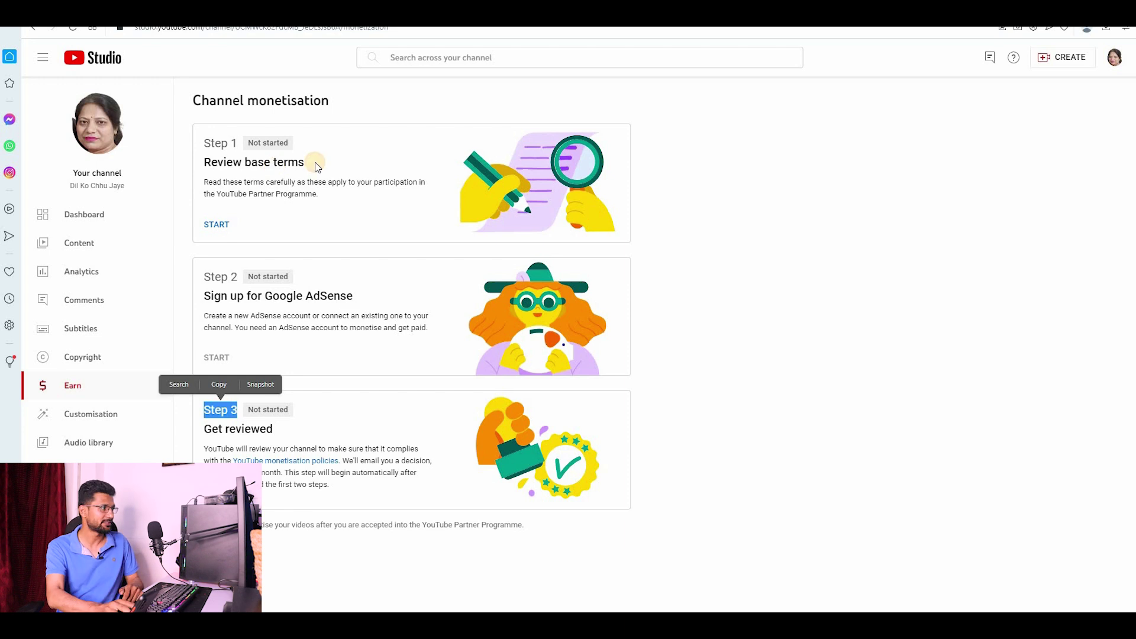
left_click_drag(316, 162, 185, 161)
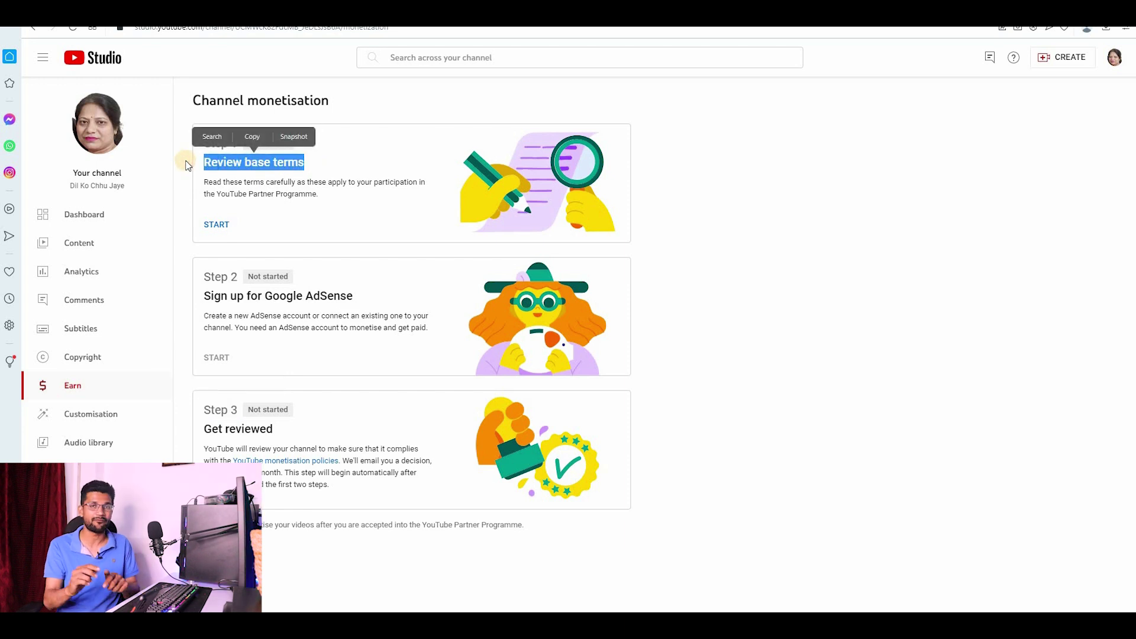
left_click(217, 225)
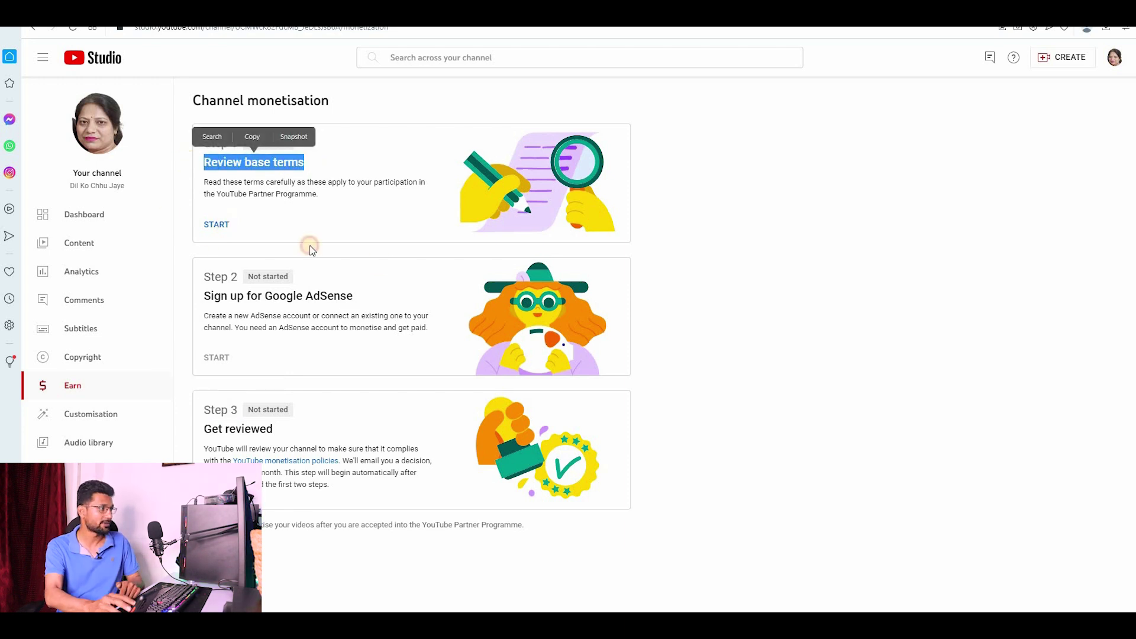
- Read through the YouTube Partner Program base terms, including the payment, monetization suspension and termination sections
scroll(480, 266, "down", 12)
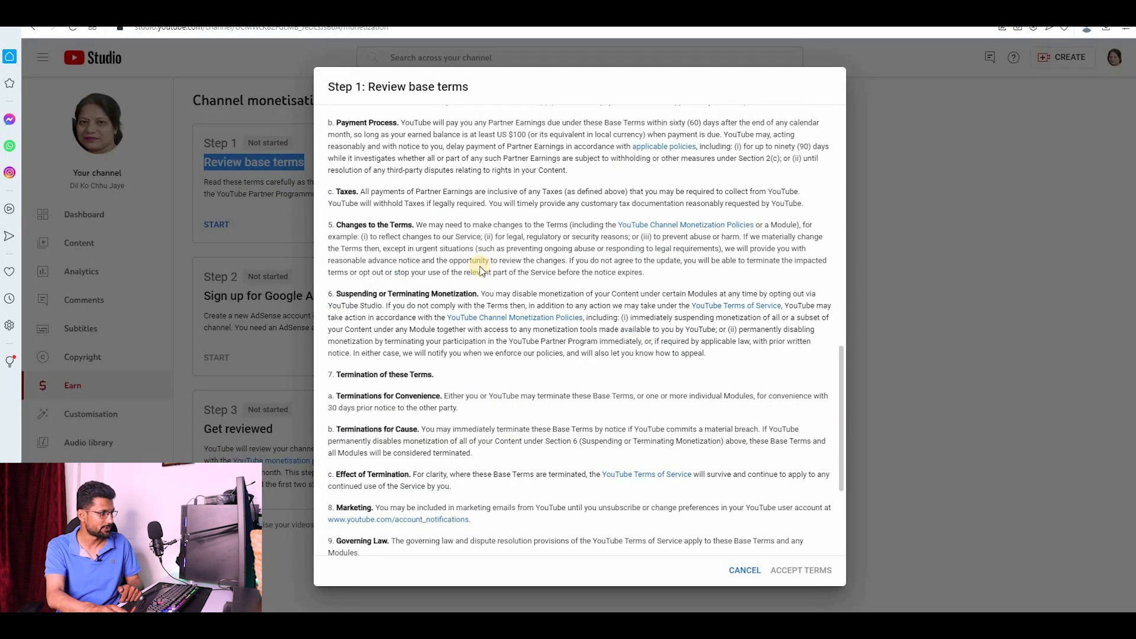
scroll(479, 417, "down", 4)
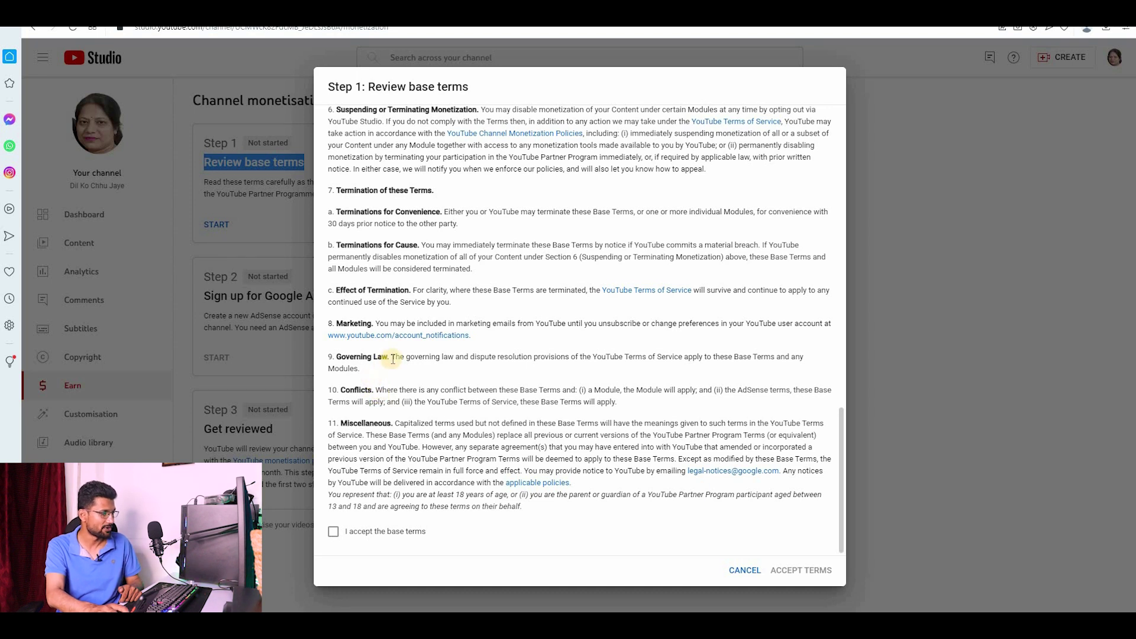
scroll(380, 312, "up", 5)
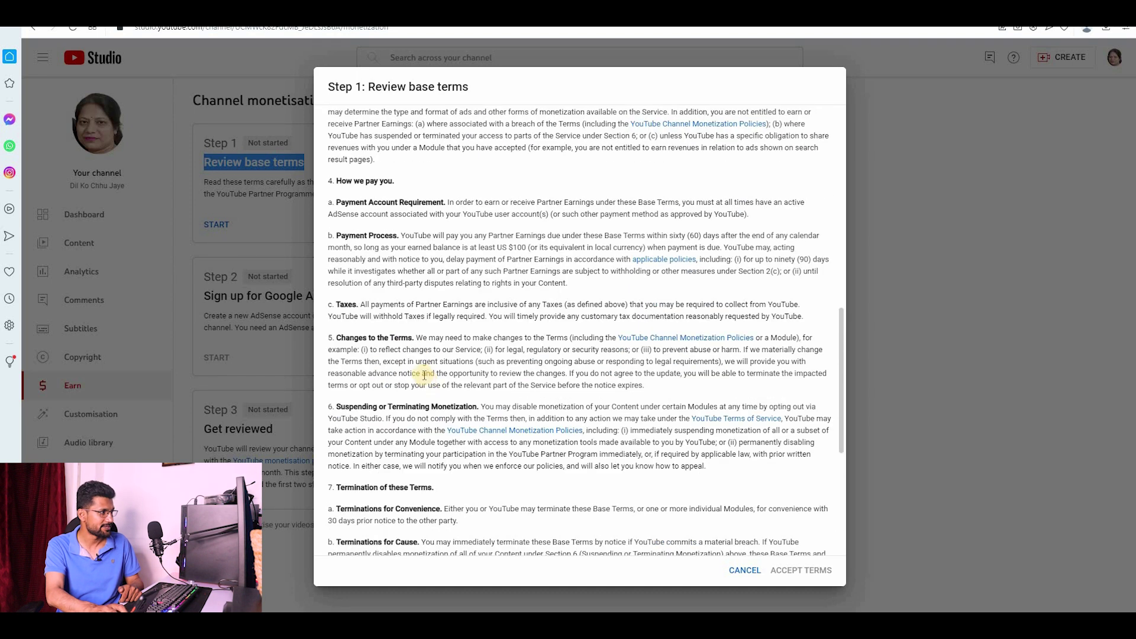
scroll(432, 247, "down", 5)
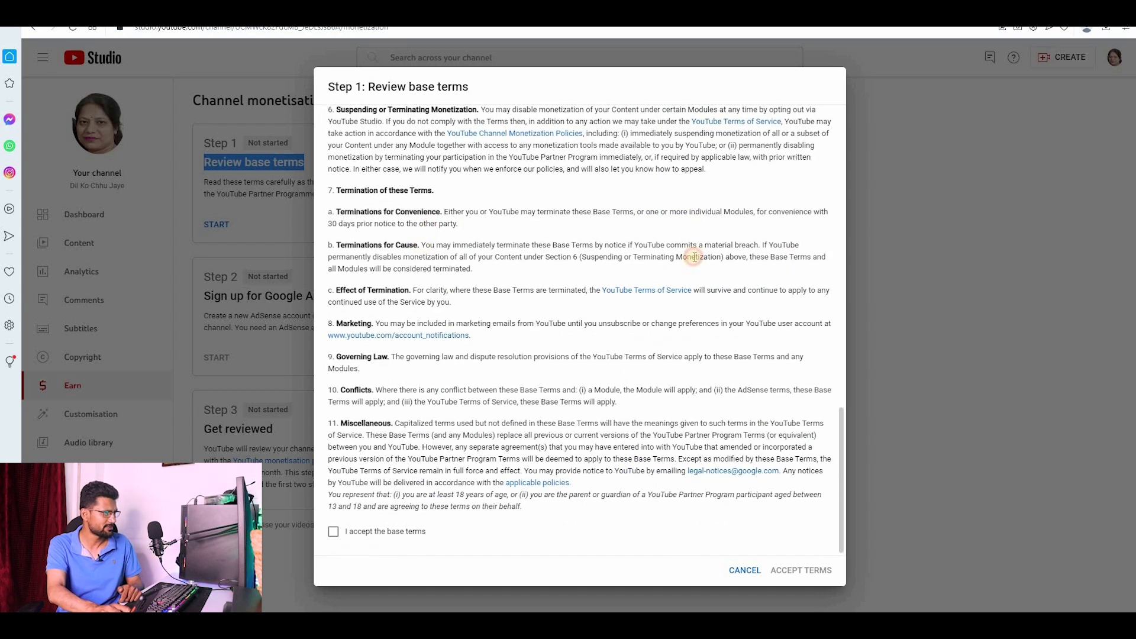
left_click_drag(421, 245, 695, 257)
left_click(708, 316)
scroll(477, 168, "up", 1)
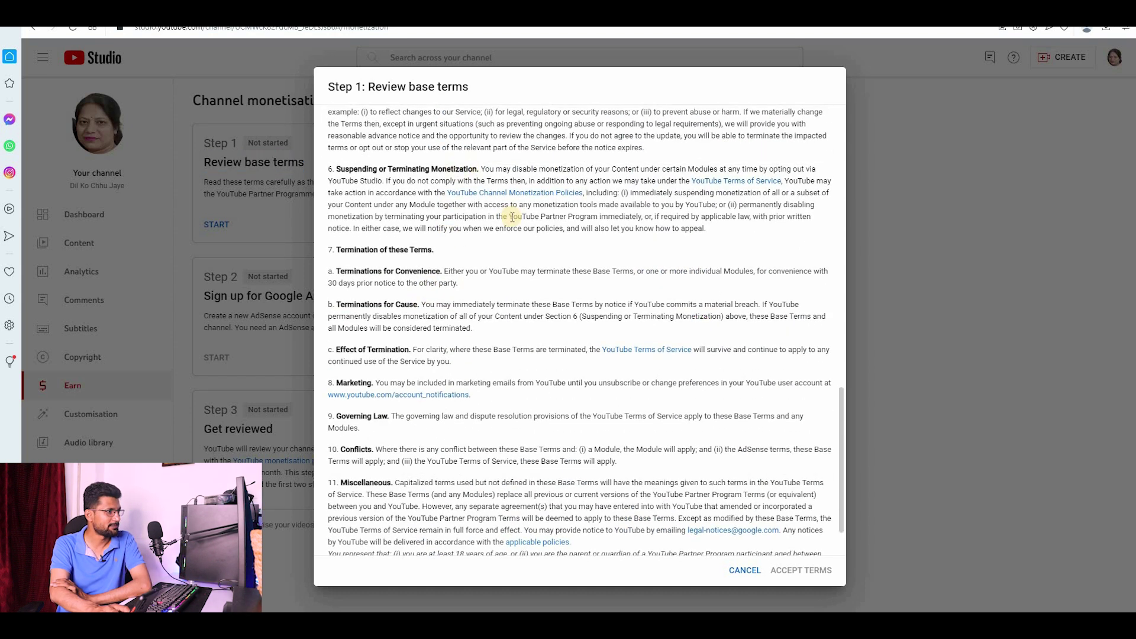
scroll(457, 294, "up", 5)
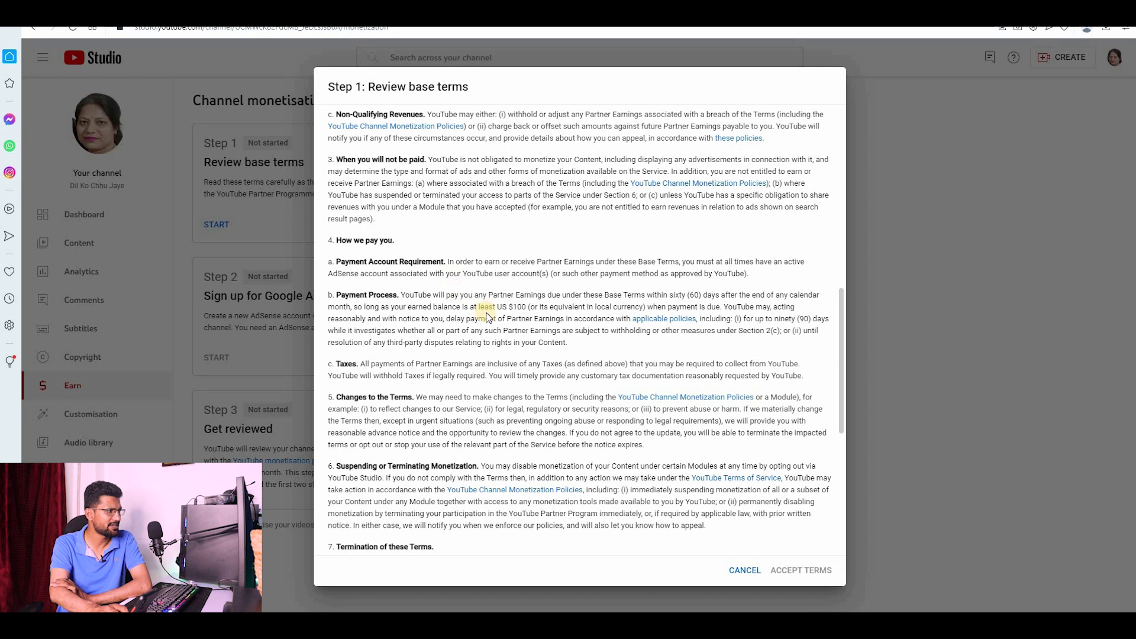
scroll(487, 317, "up", 10)
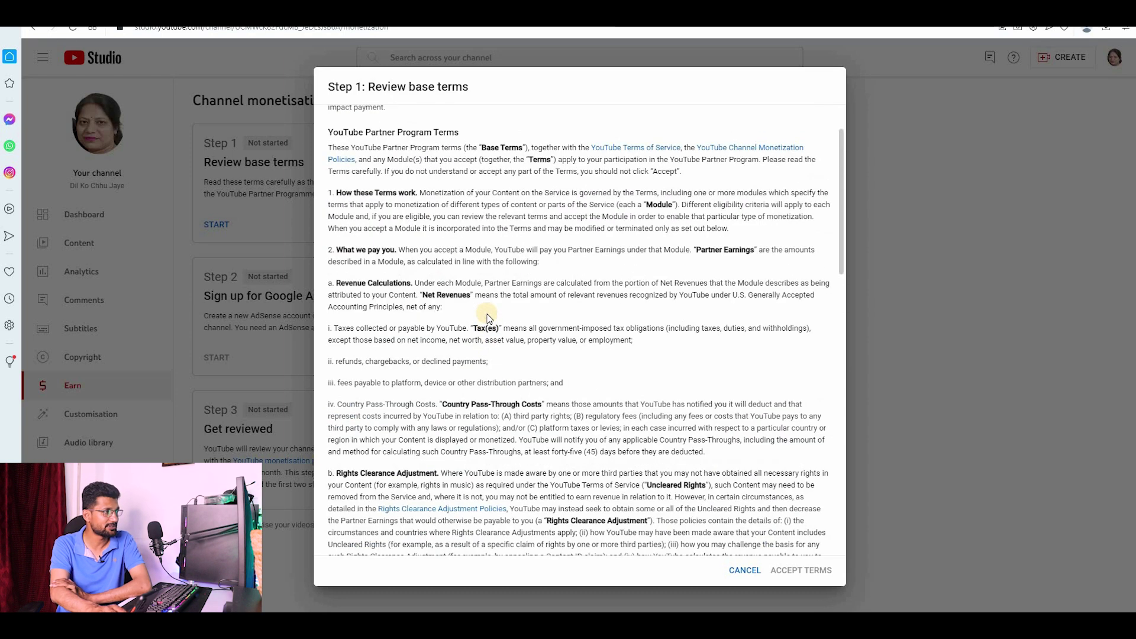
- Agree to the base terms at the end of the document and submit the acceptance
scroll(552, 422, "down", 15)
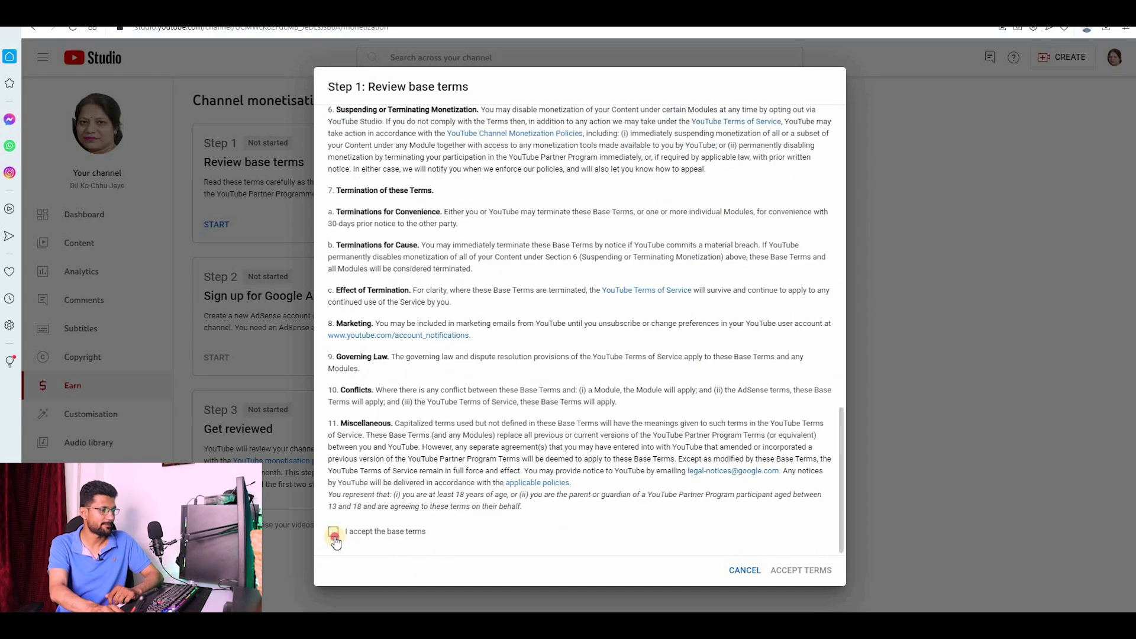
left_click(333, 531)
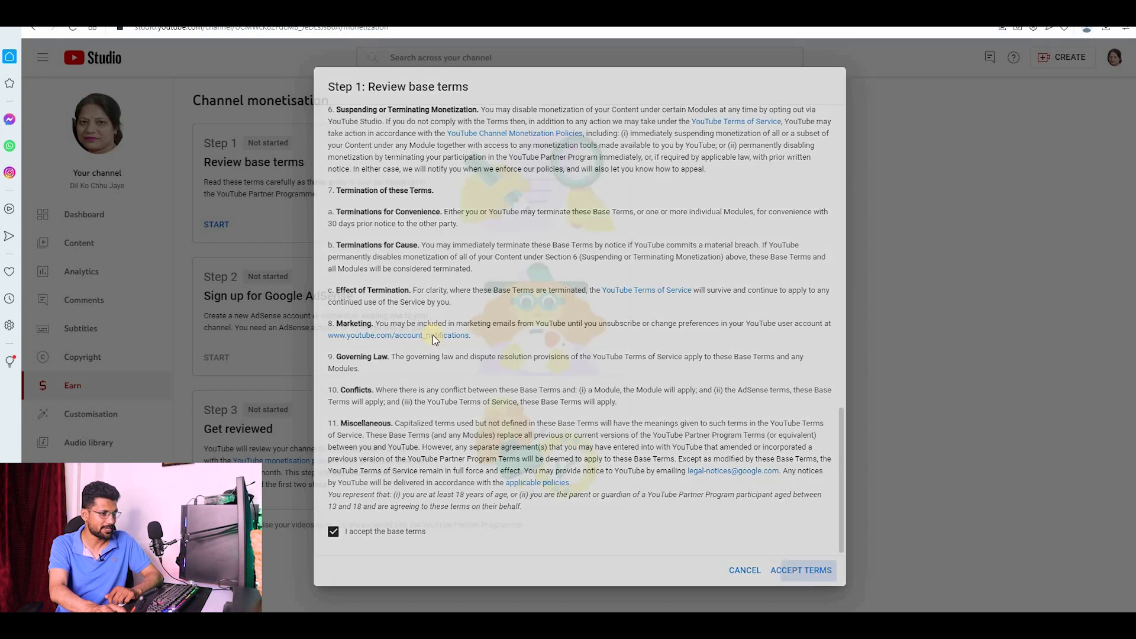
left_click(801, 570)
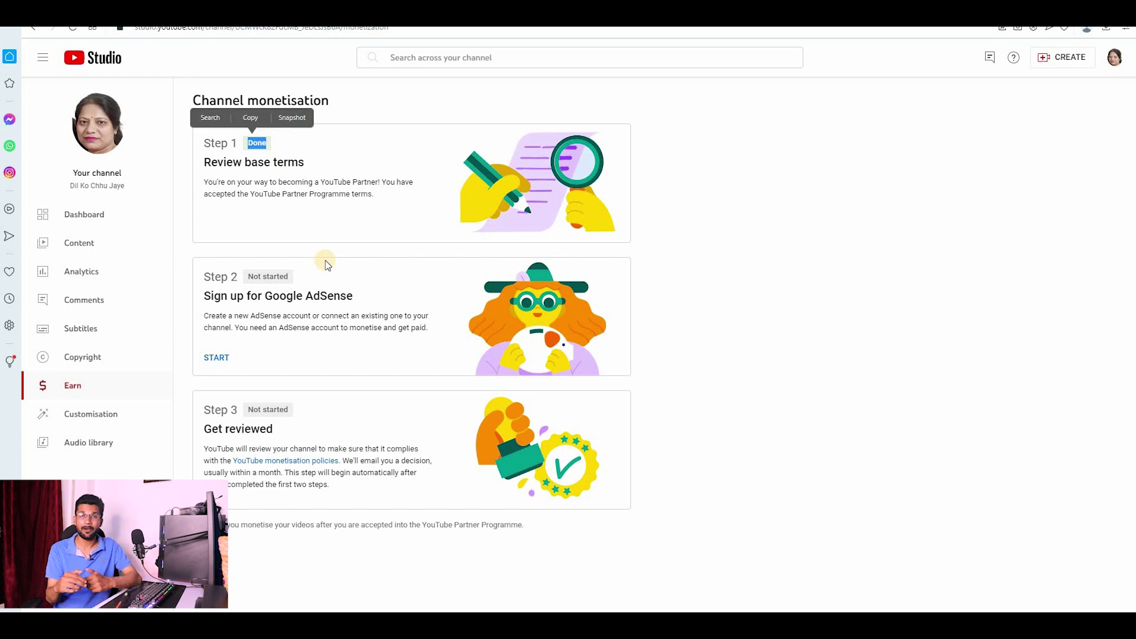
- Start the Google AdSense sign-up, declare that there is no existing AdSense account, and continue with the channel owner's Google account
left_click(207, 299)
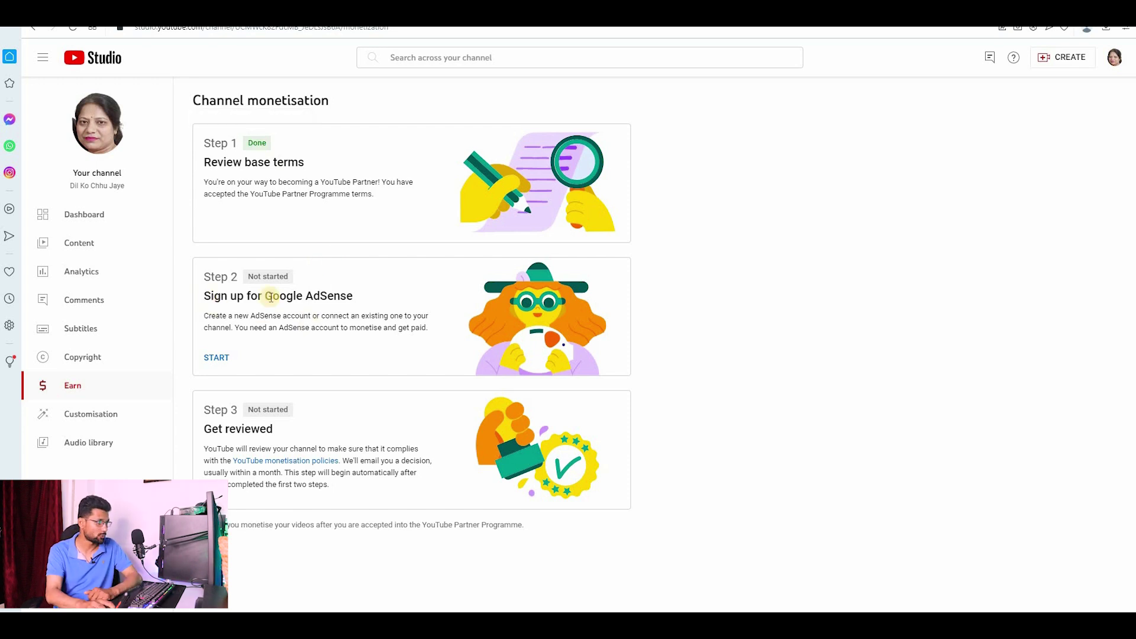
double_click(239, 289)
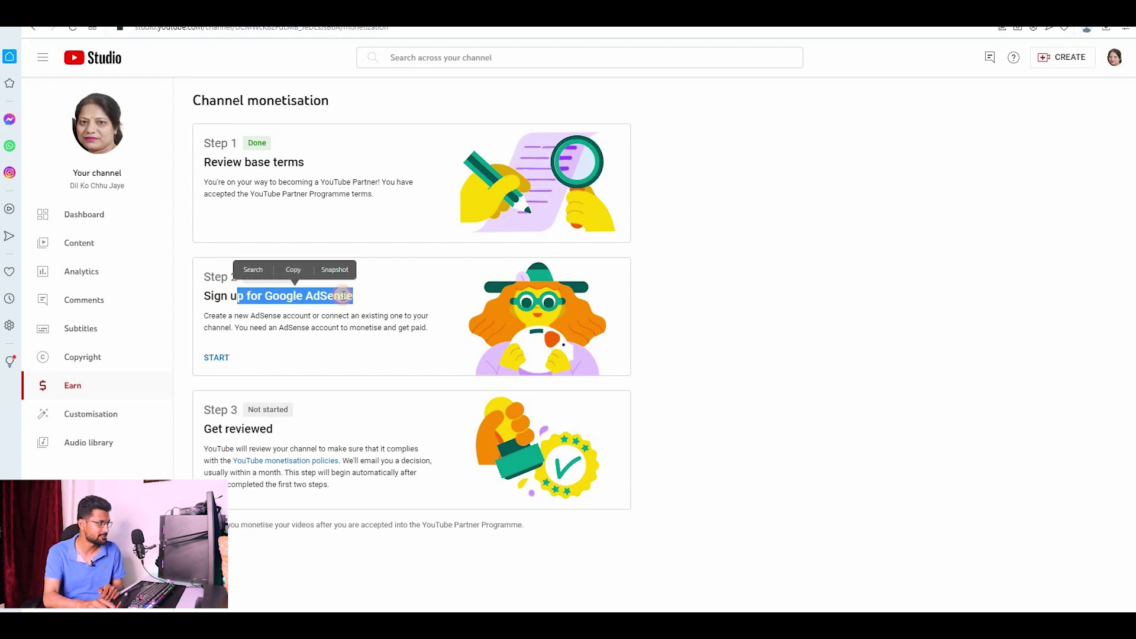
left_click_drag(343, 295, 214, 296)
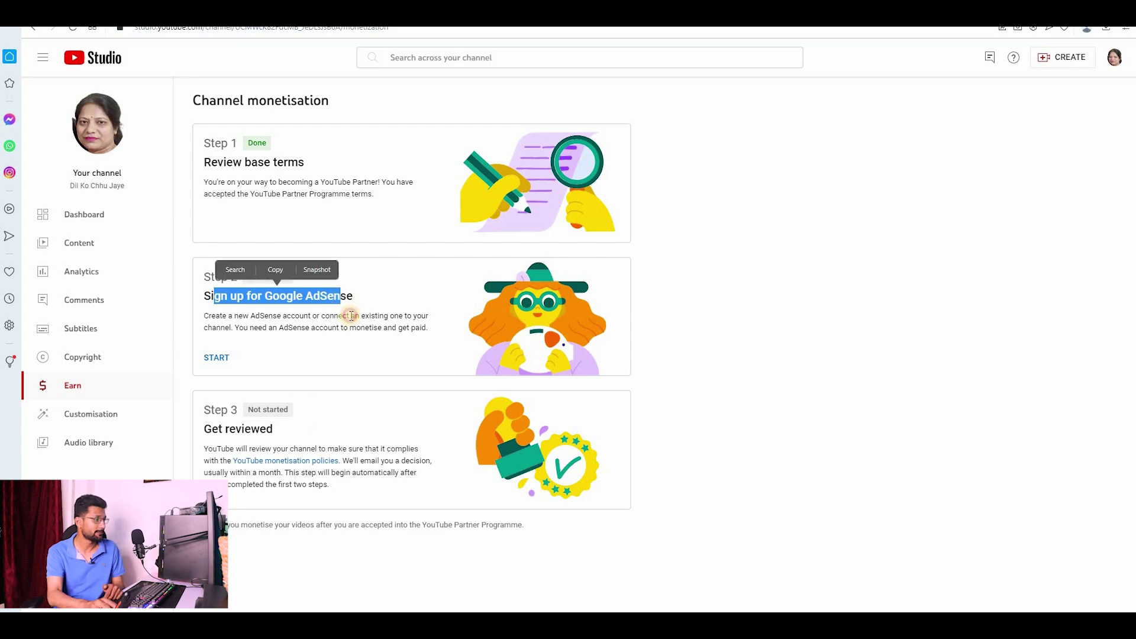
left_click(352, 316)
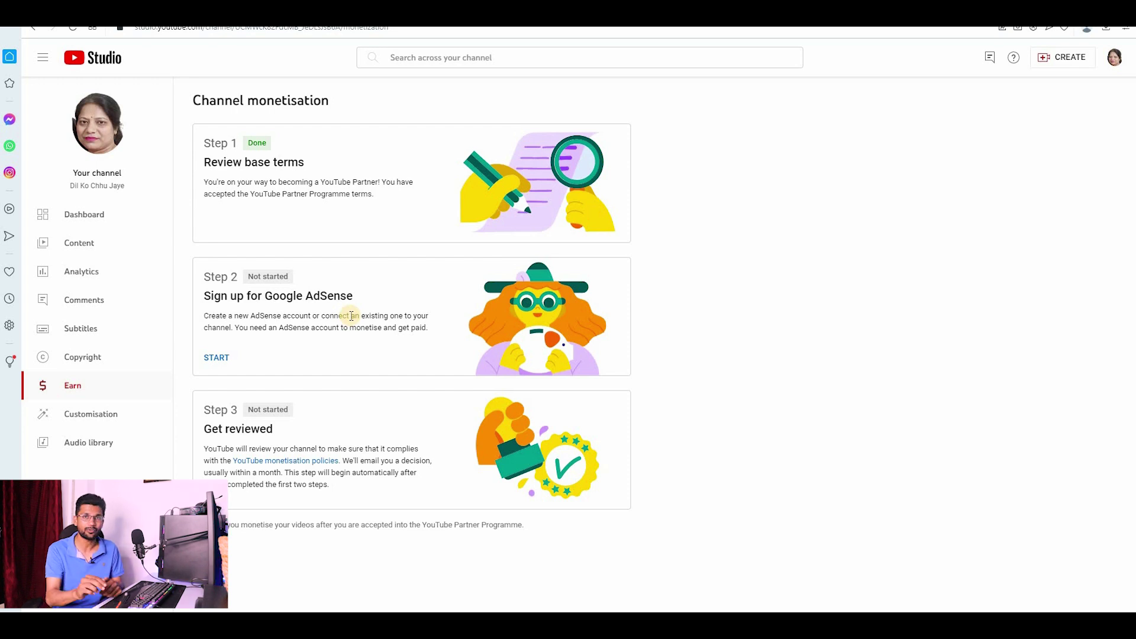
left_click(217, 358)
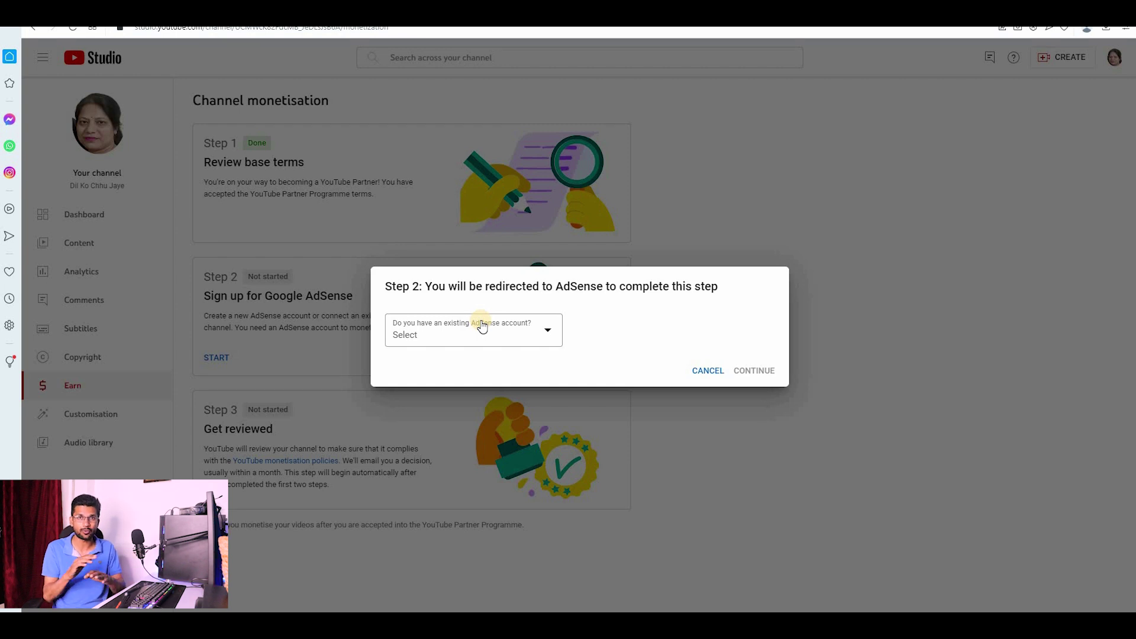
left_click(444, 334)
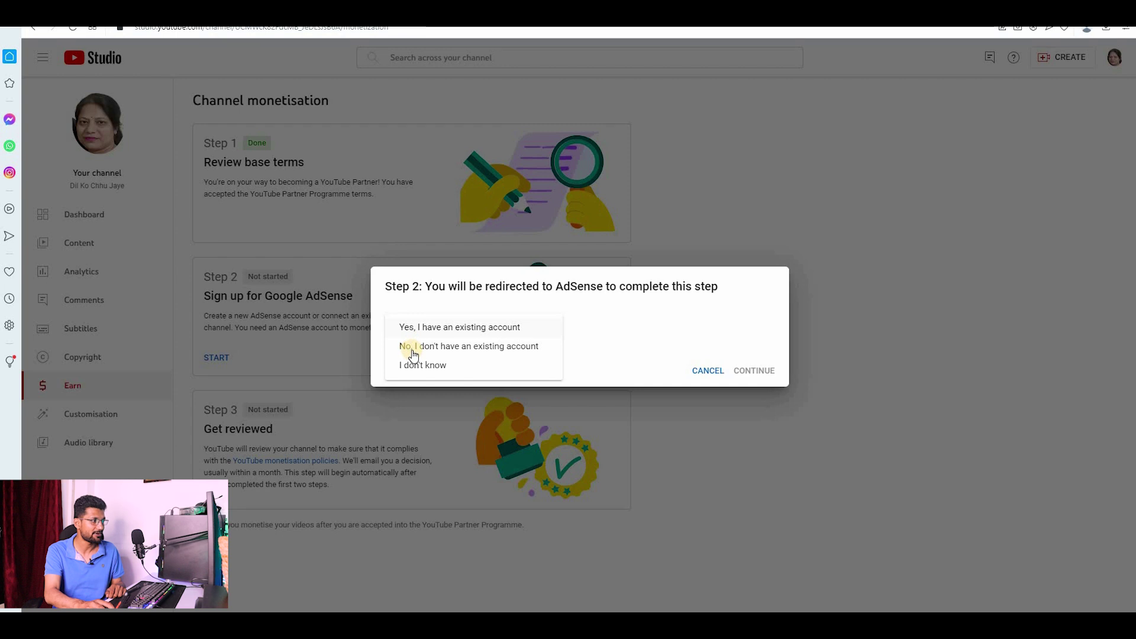
left_click(472, 347)
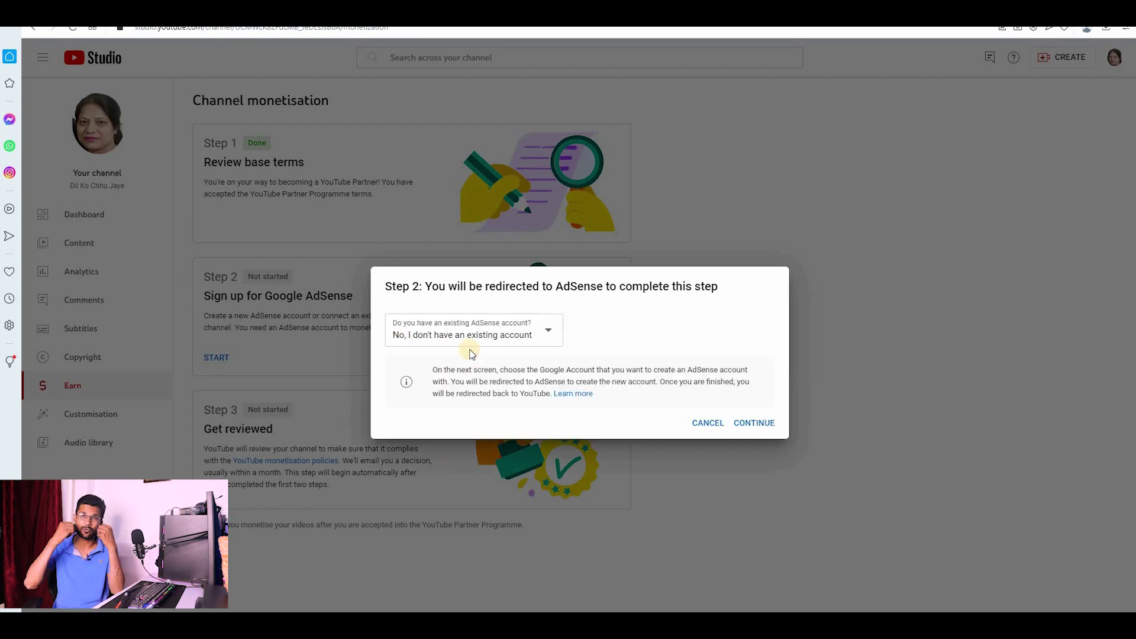
left_click(751, 421)
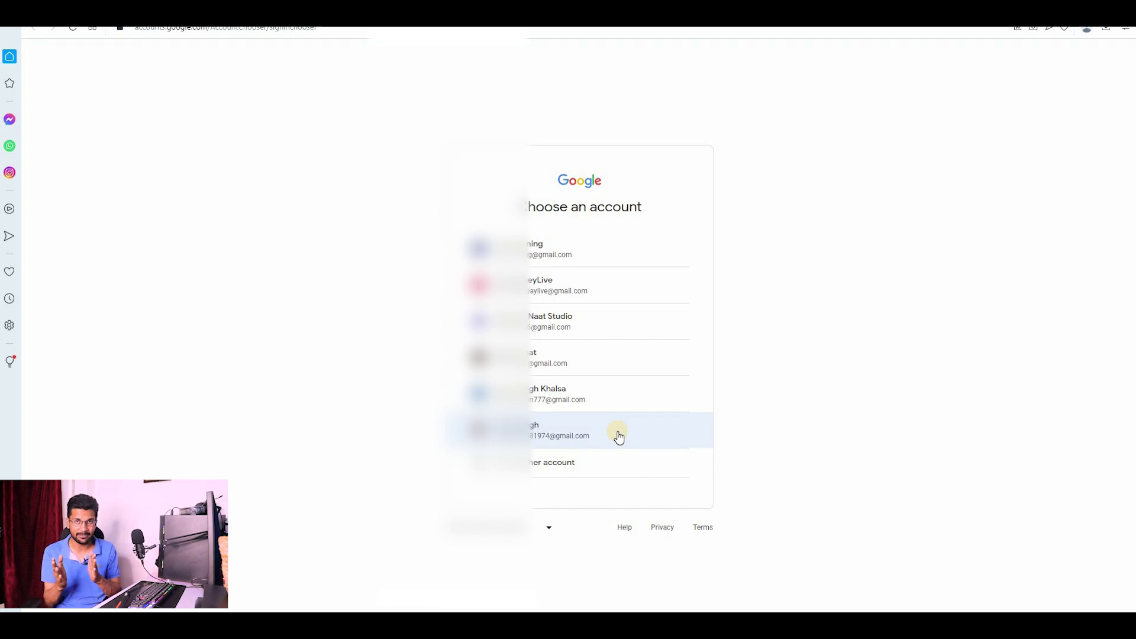
left_click(540, 438)
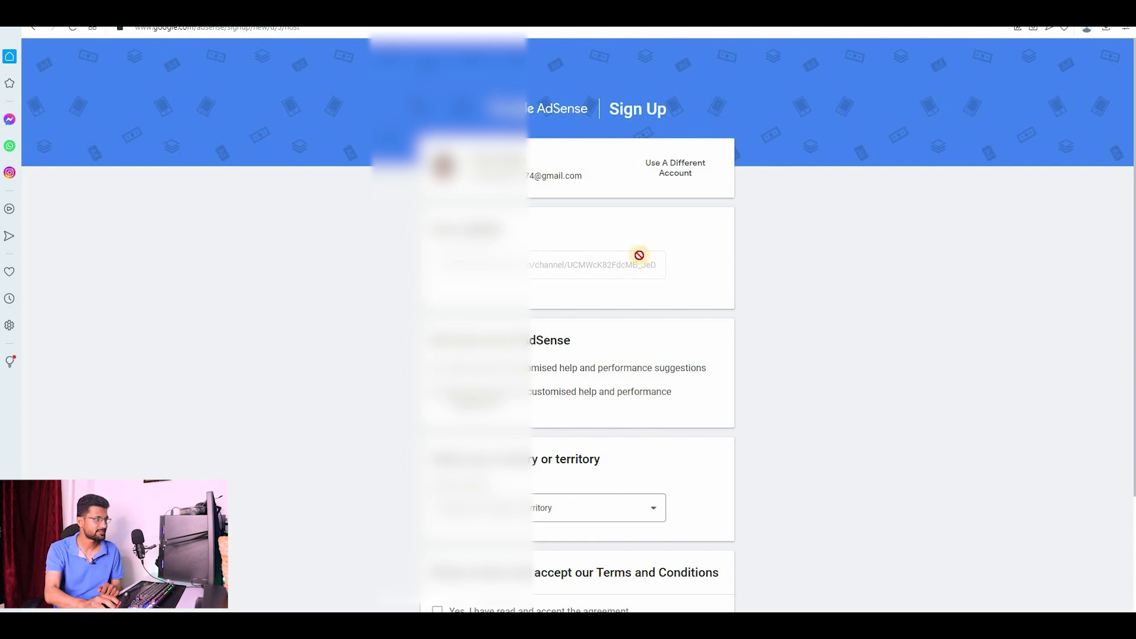
- Opt in to customised help and performance suggestions and set the AdSense country or territory to India
scroll(571, 232, "down", 3)
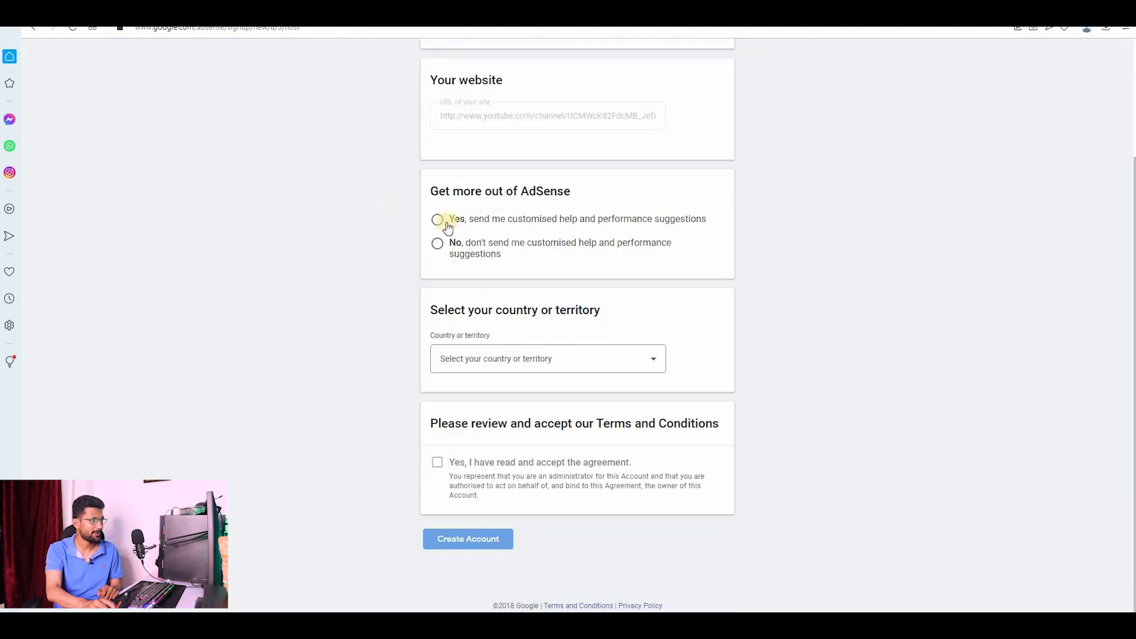
left_click(447, 225)
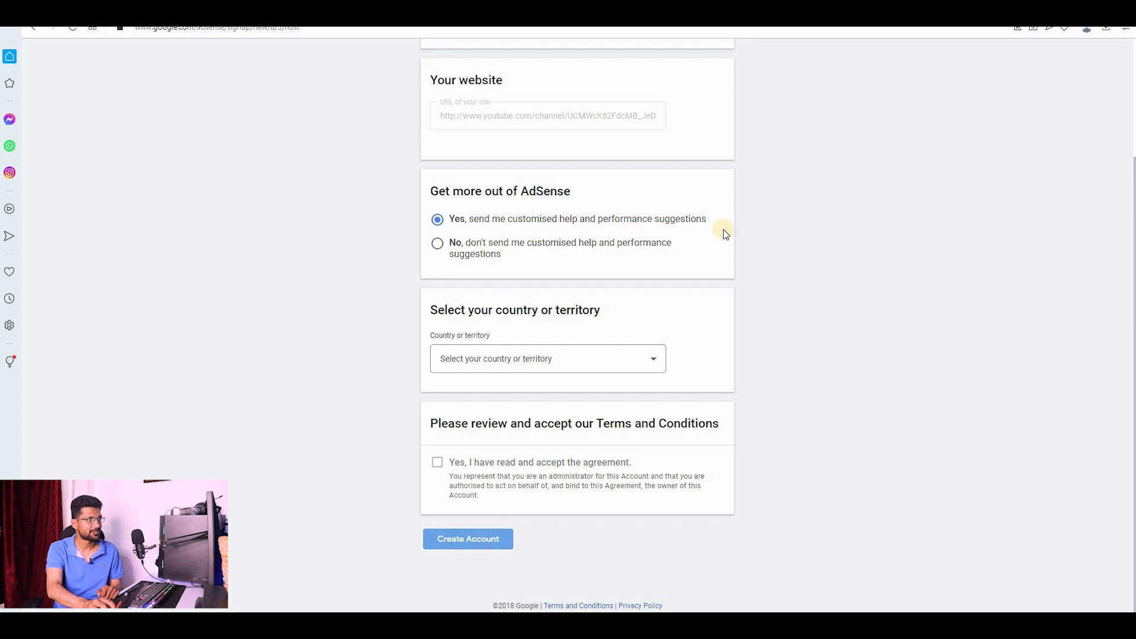
left_click(527, 360)
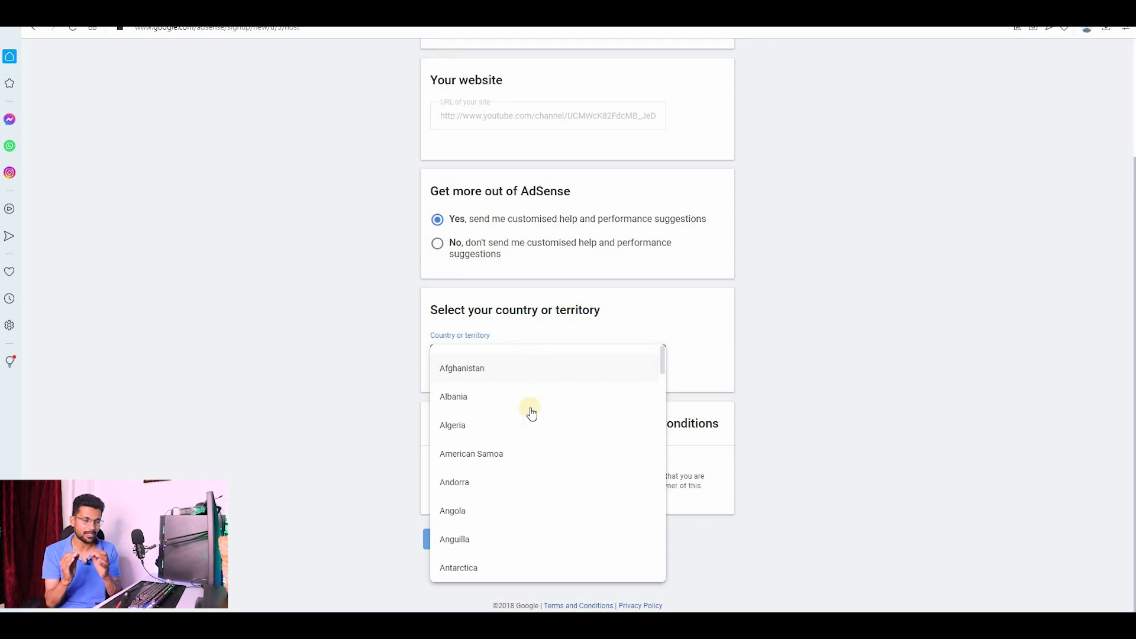
scroll(535, 410, "down", 10)
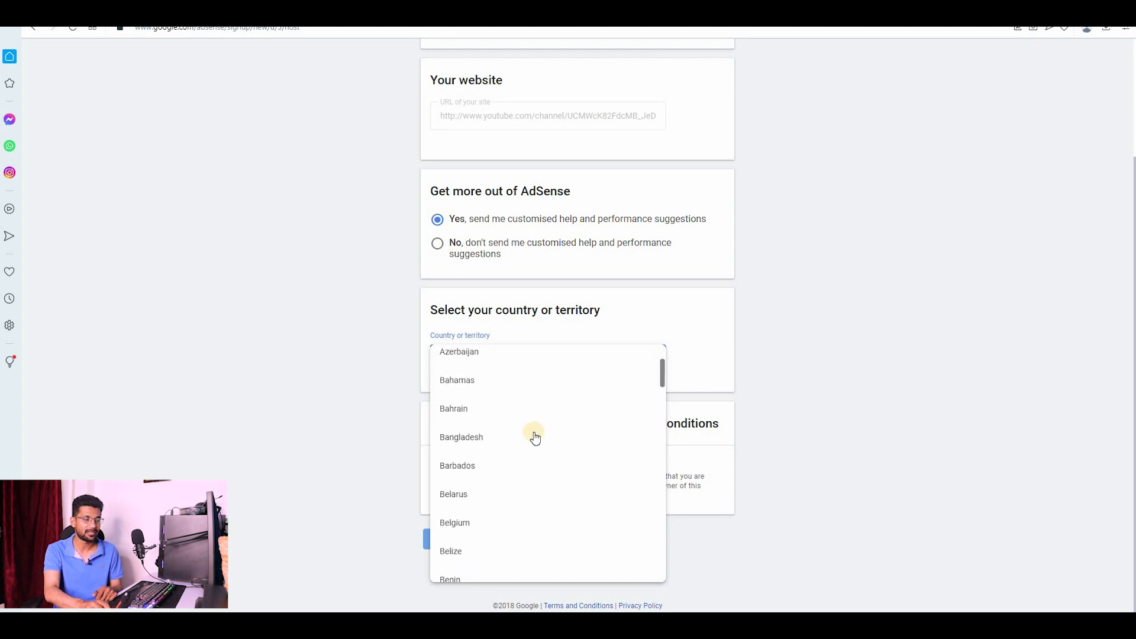
scroll(536, 436, "down", 20)
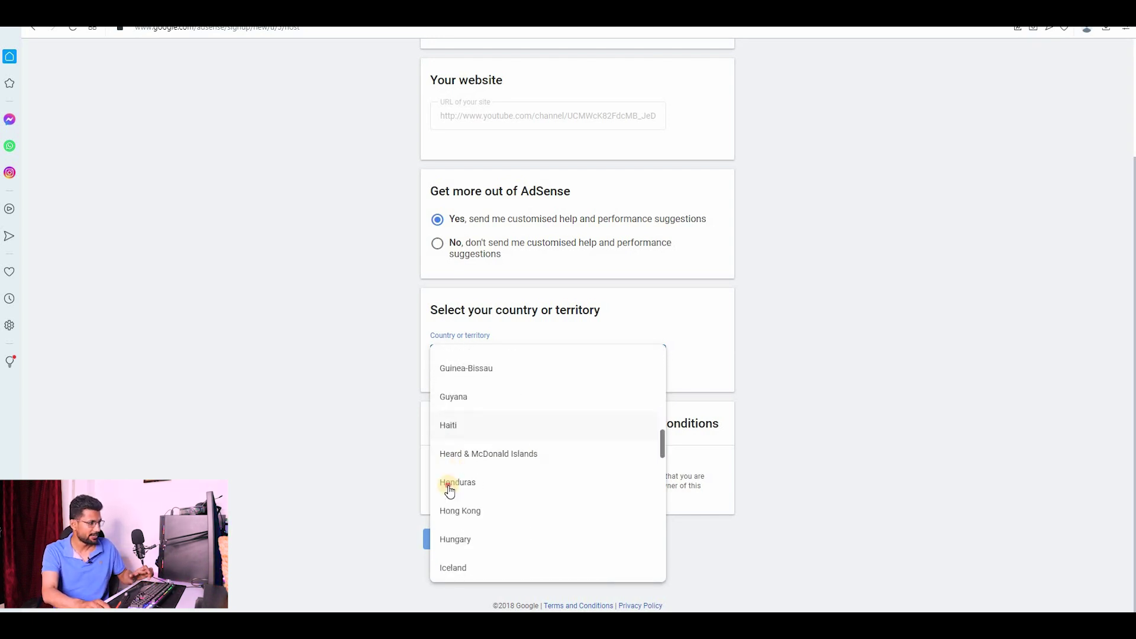
left_click(562, 477)
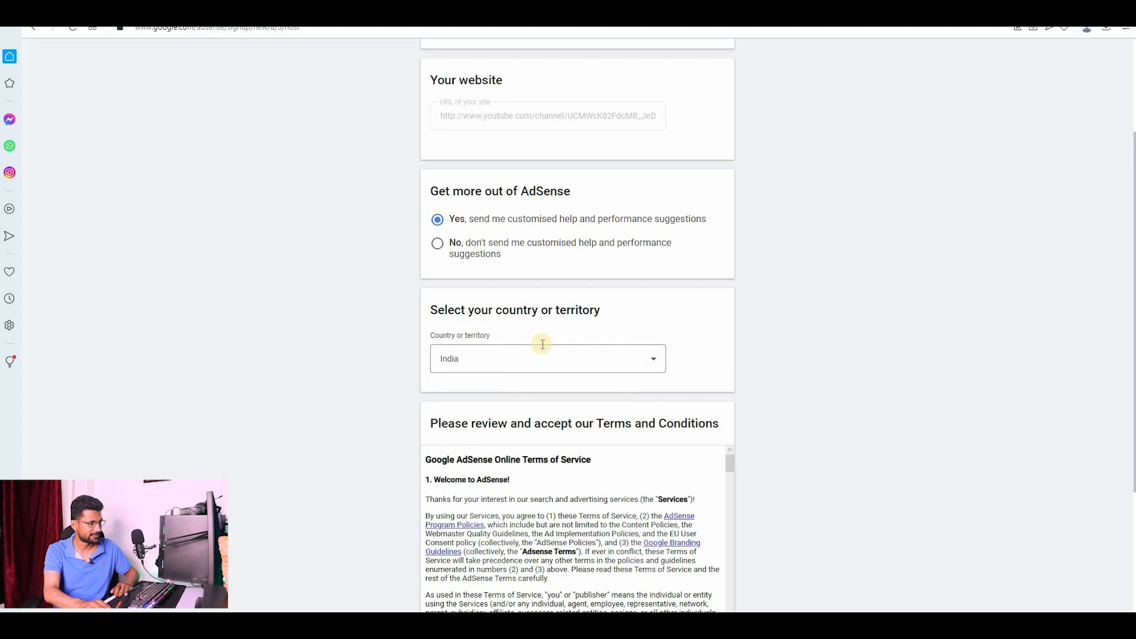
- Review the Google AdSense Online Terms of Service to the end, accept the agreement and create the AdSense account
scroll(540, 344, "down", 4)
scroll(539, 345, "down", 15)
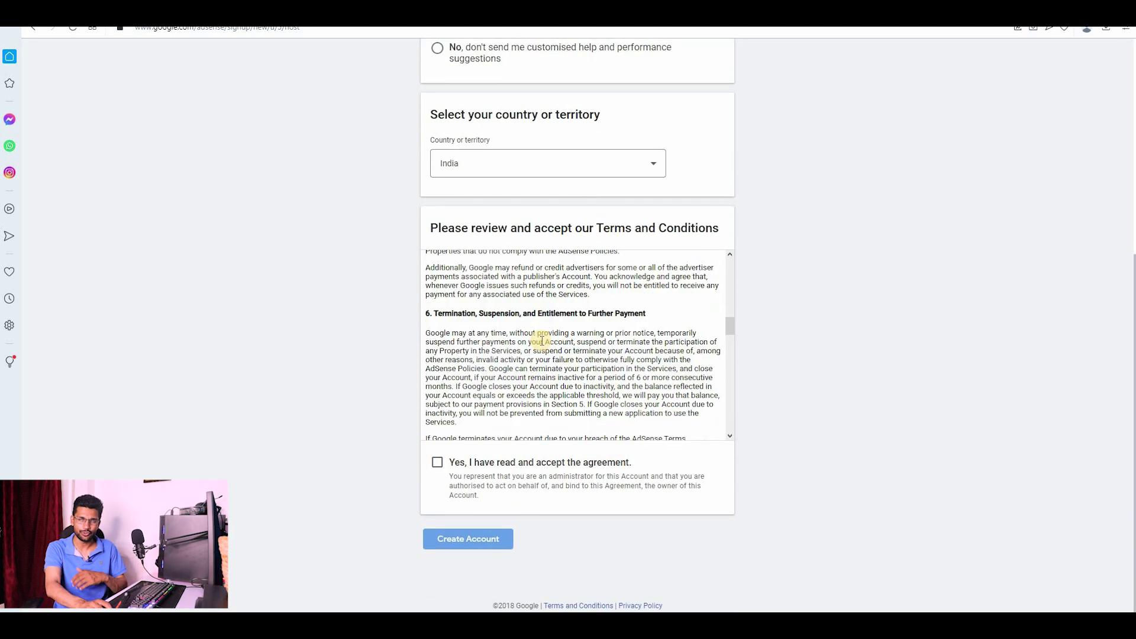
scroll(542, 341, "down", 15)
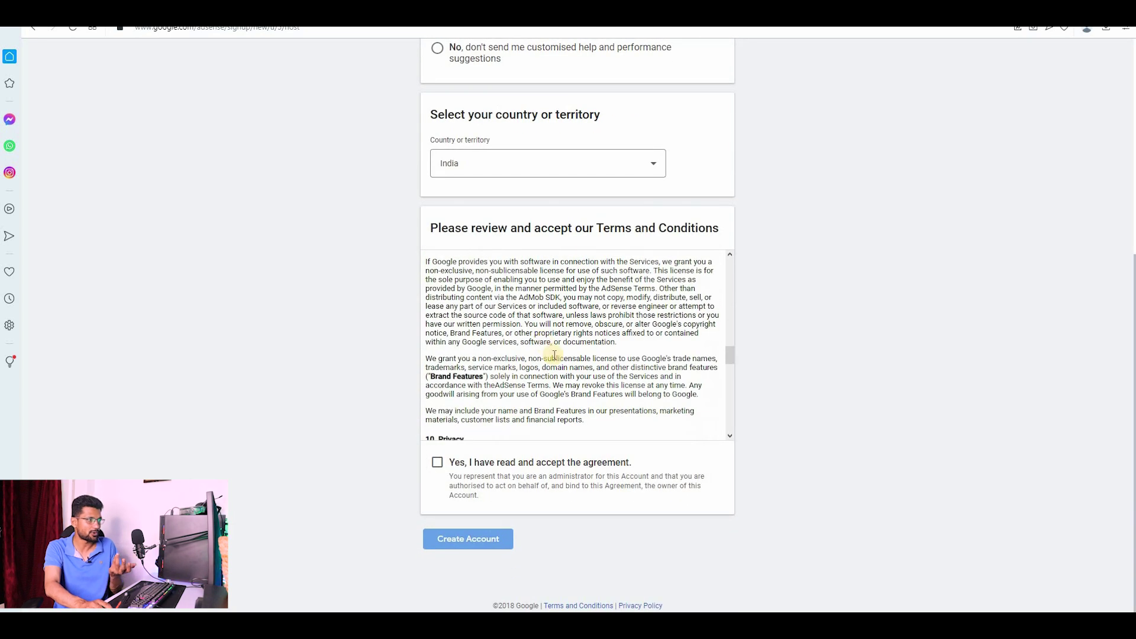
scroll(561, 364, "down", 15)
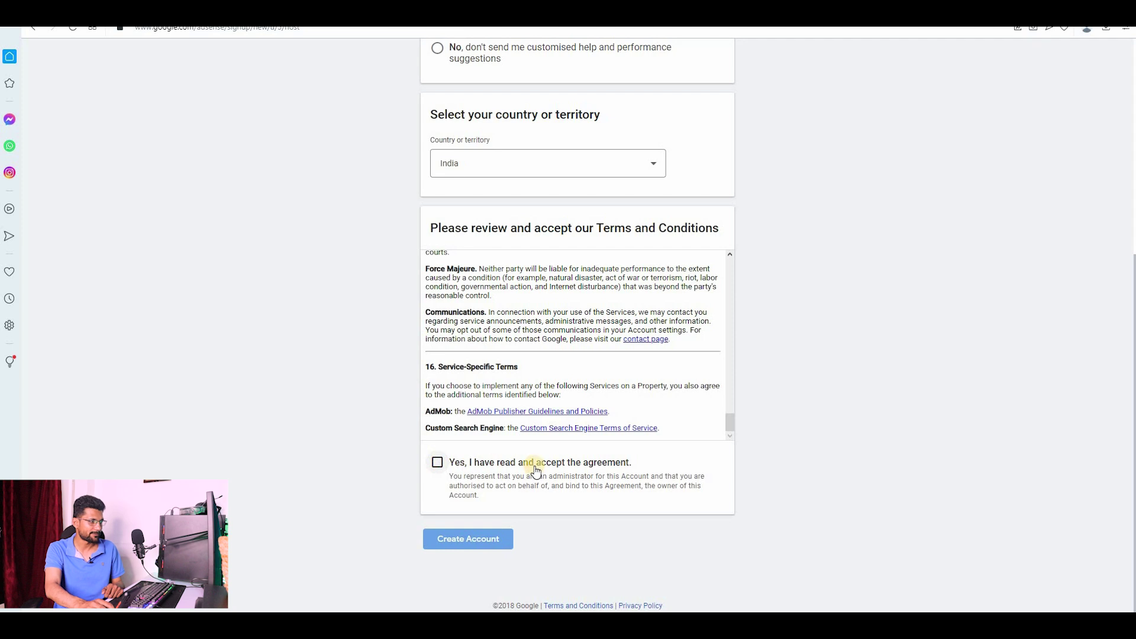
left_click(568, 464)
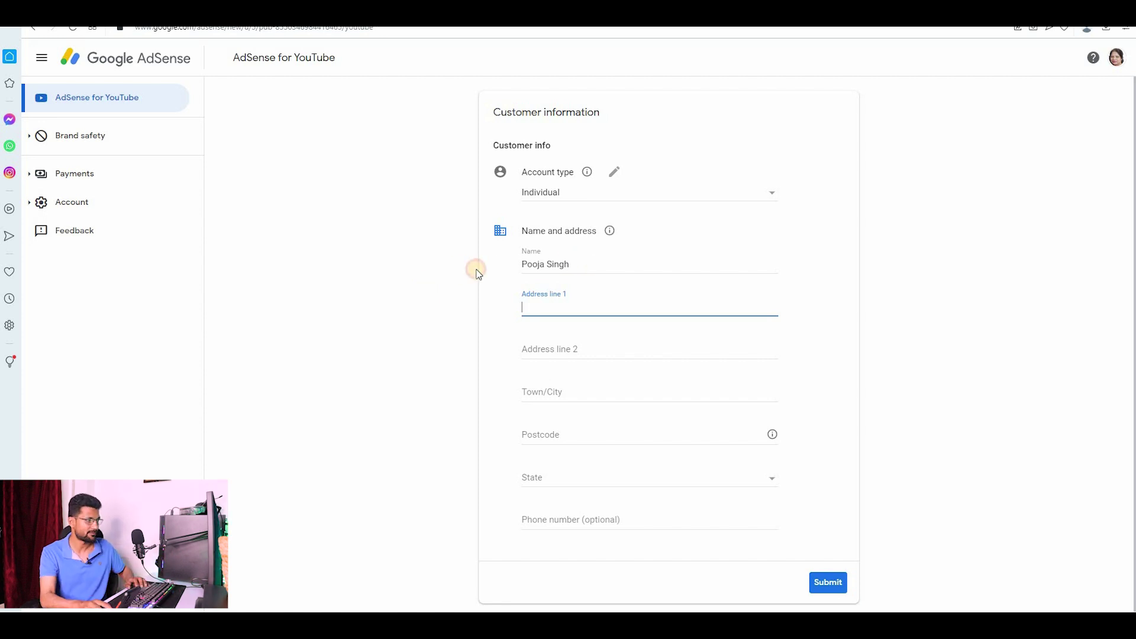
- Replace the name in the AdSense customer information, fill in the payee's address, town, postcode and state, and submit the form
key("shift+Tab")
key("BackSpace")
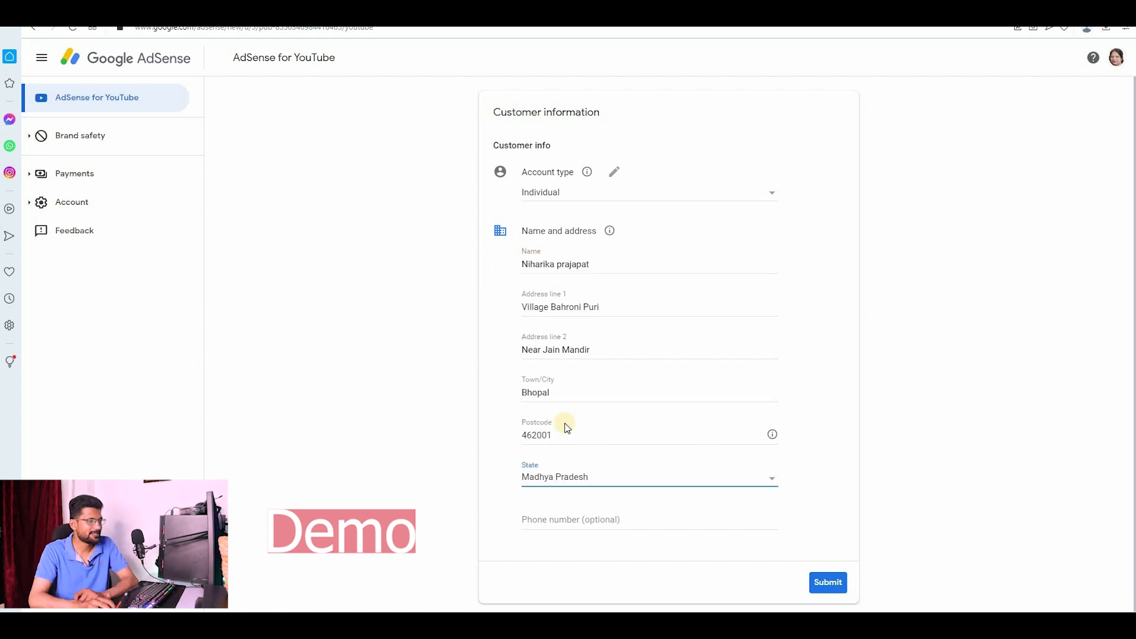
left_click(822, 585)
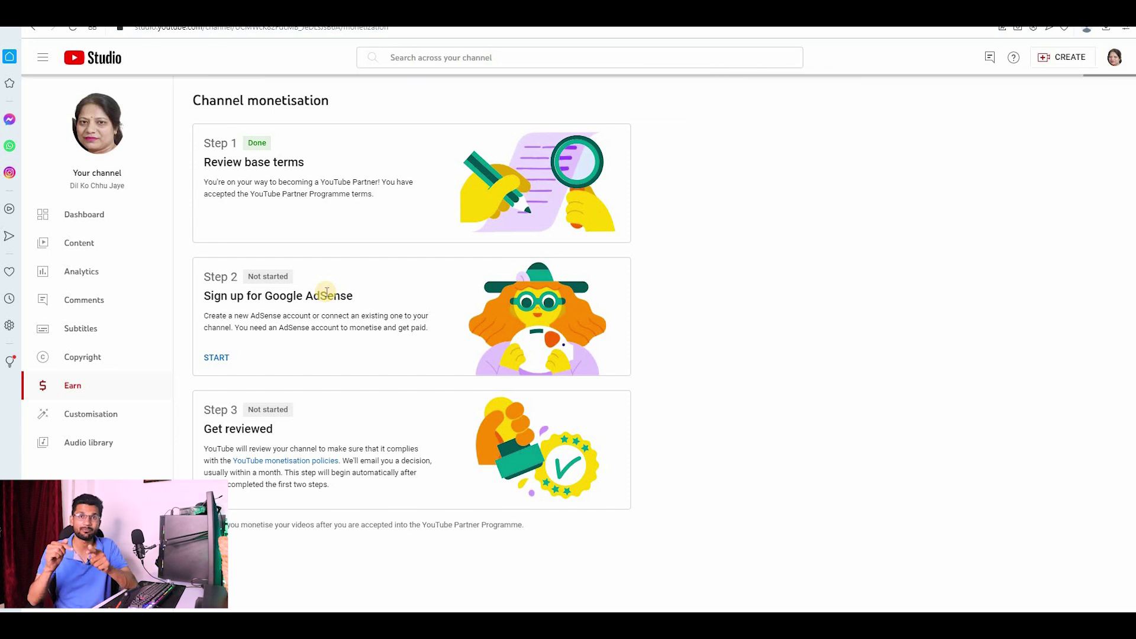
- Check the status of the Google AdSense sign-up step on YouTube Studio's Channel monetisation page
triple_click(299, 280)
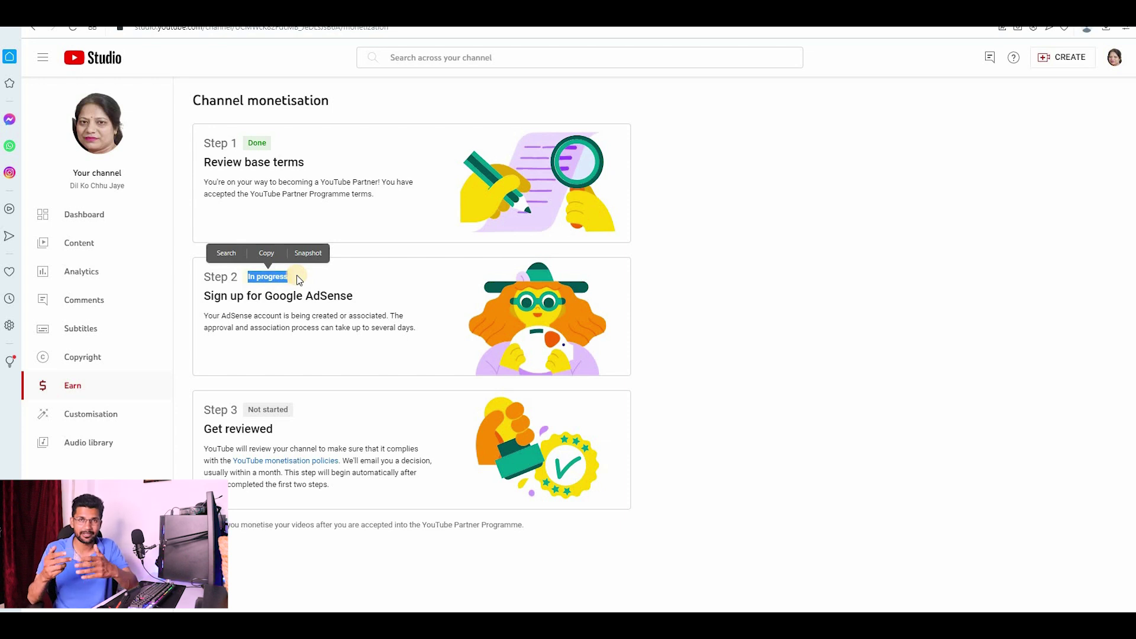
left_click(237, 273)
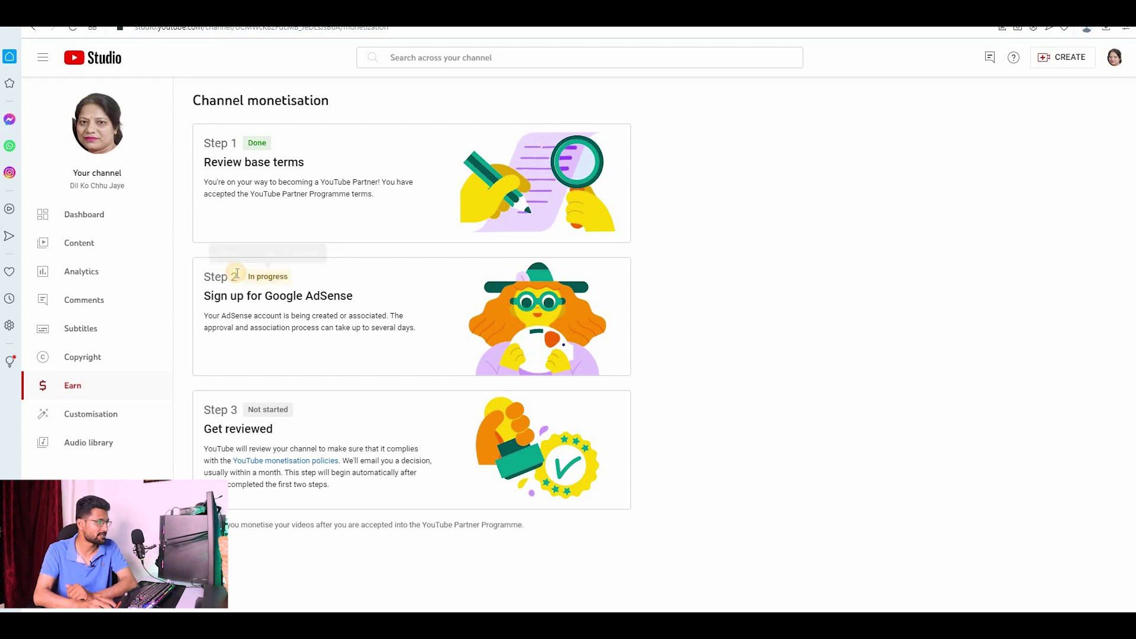
left_click_drag(289, 276, 237, 273)
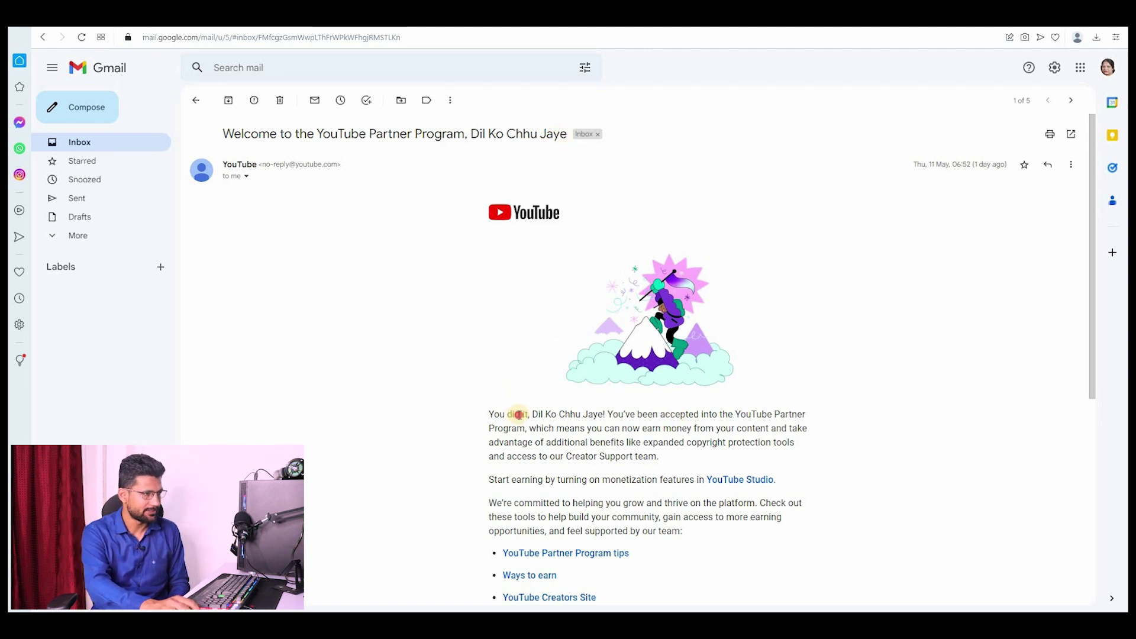
- Read the YouTube Partner Program acceptance e-mail in Gmail and the matching important notification on the YouTube Studio dashboard
left_click_drag(499, 415, 772, 434)
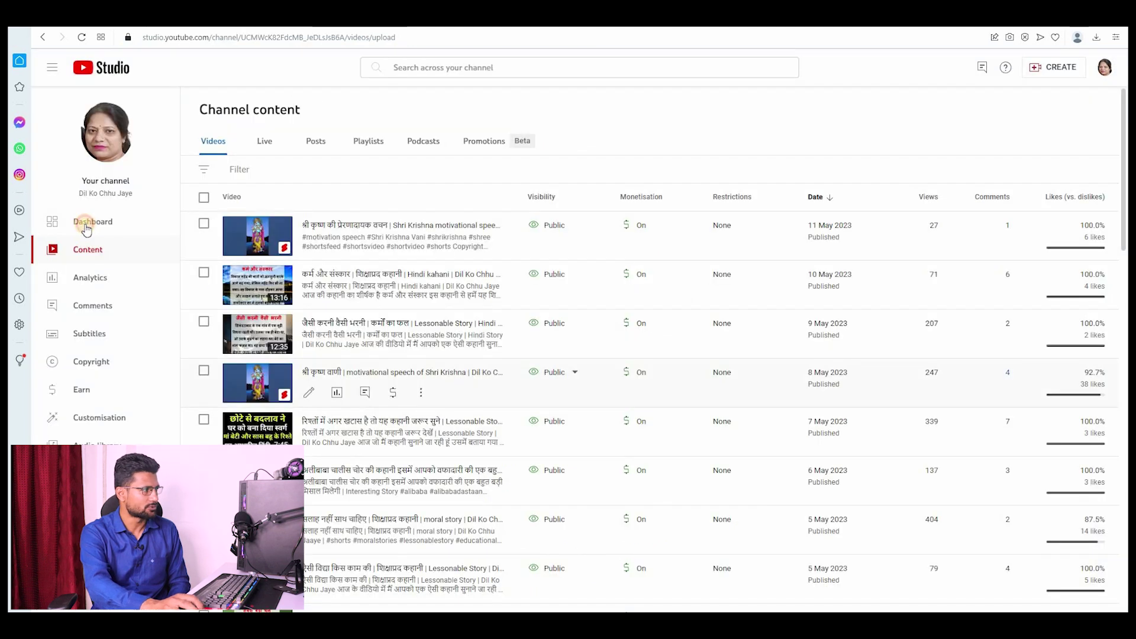
left_click(87, 222)
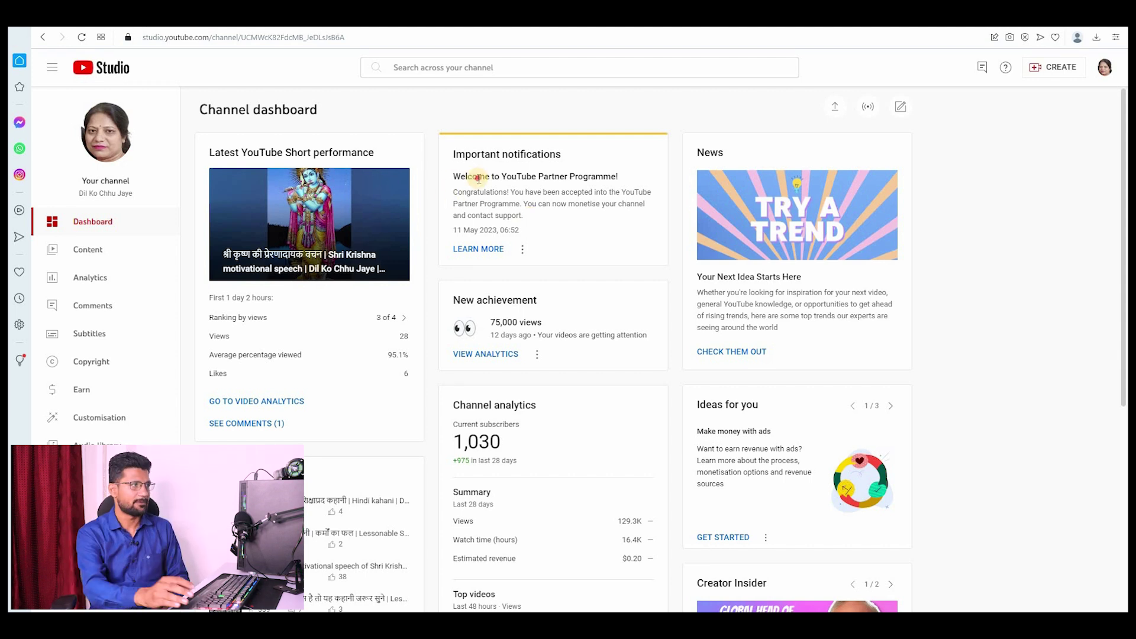
left_click_drag(583, 177, 661, 184)
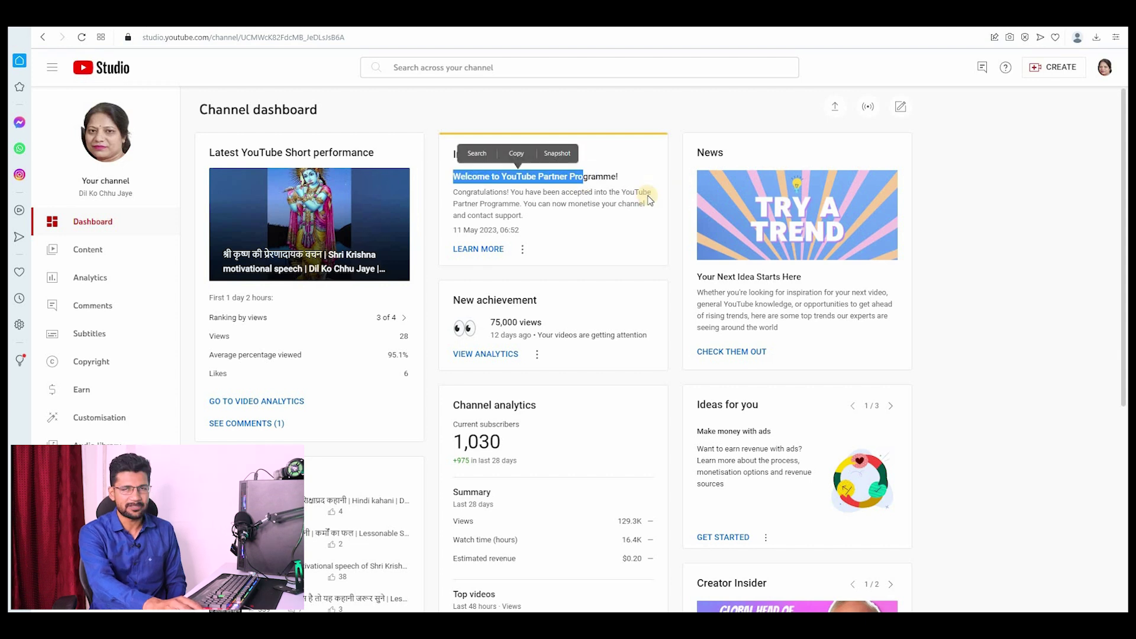
- Select all videos in the channel content list, set their monetisation to On in a bulk edit and update them
left_click(108, 256)
left_click(111, 260)
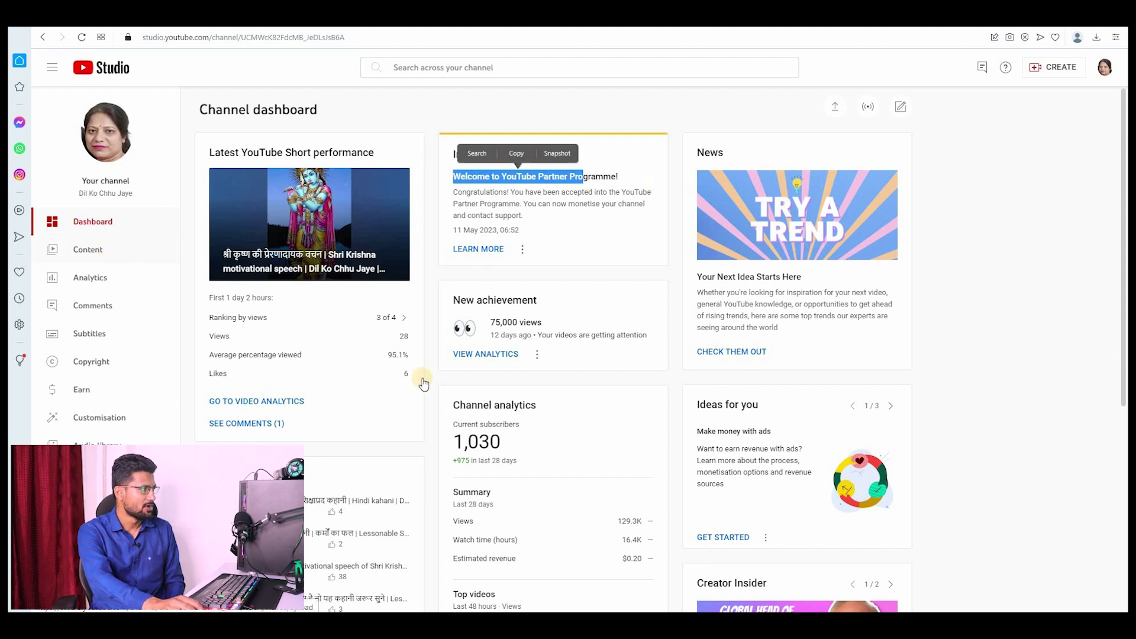
left_click(203, 197)
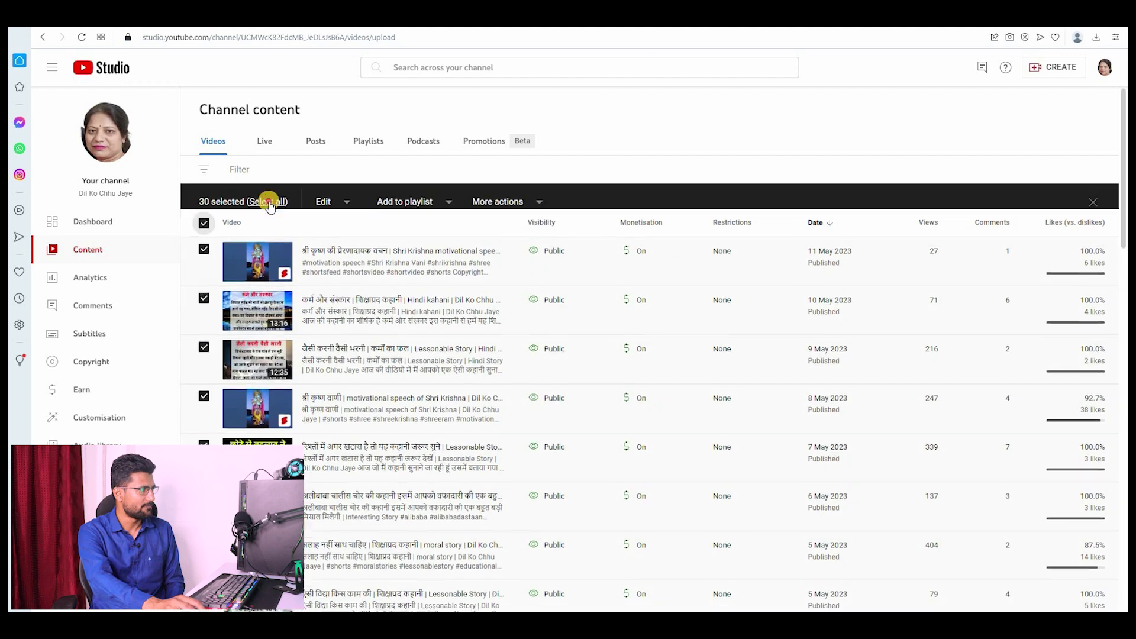
left_click(266, 201)
left_click(332, 204)
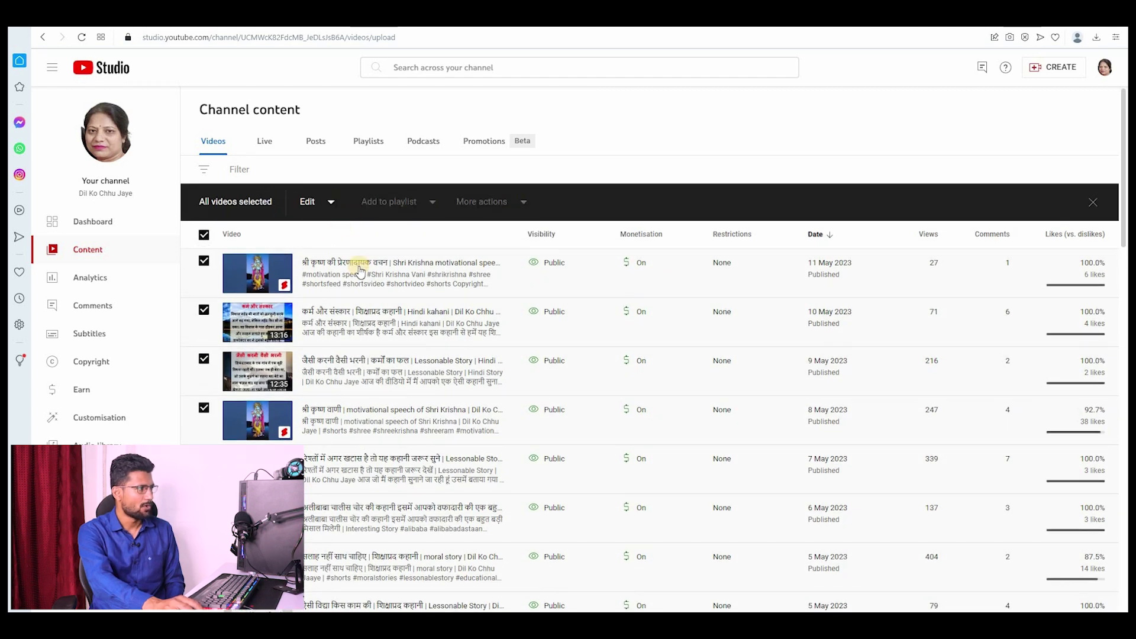
left_click(332, 277)
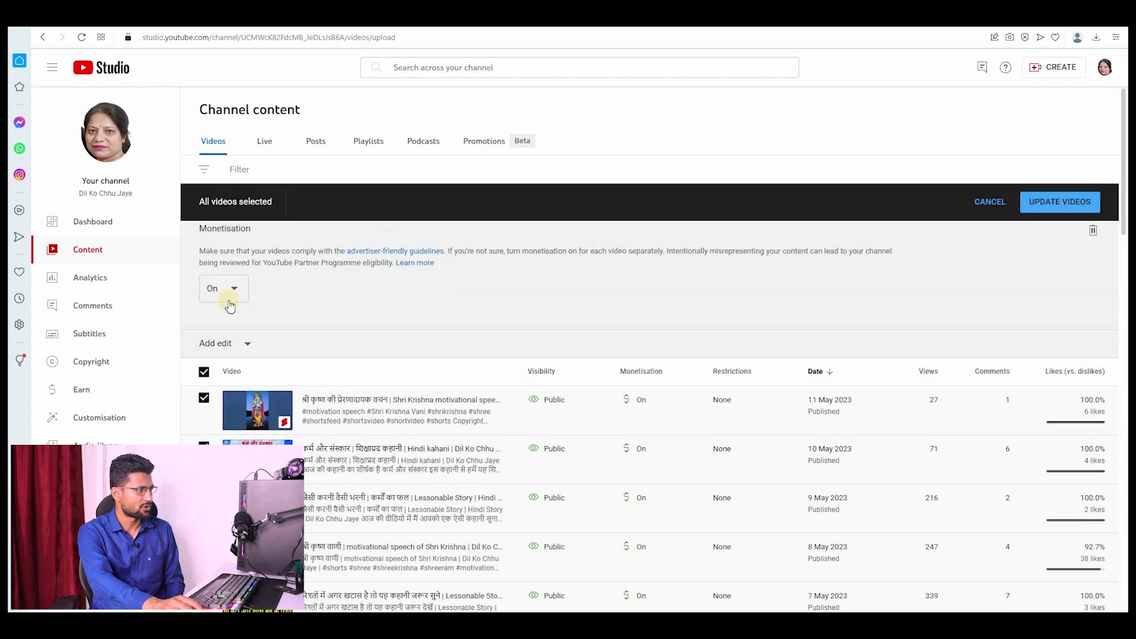
left_click(1058, 204)
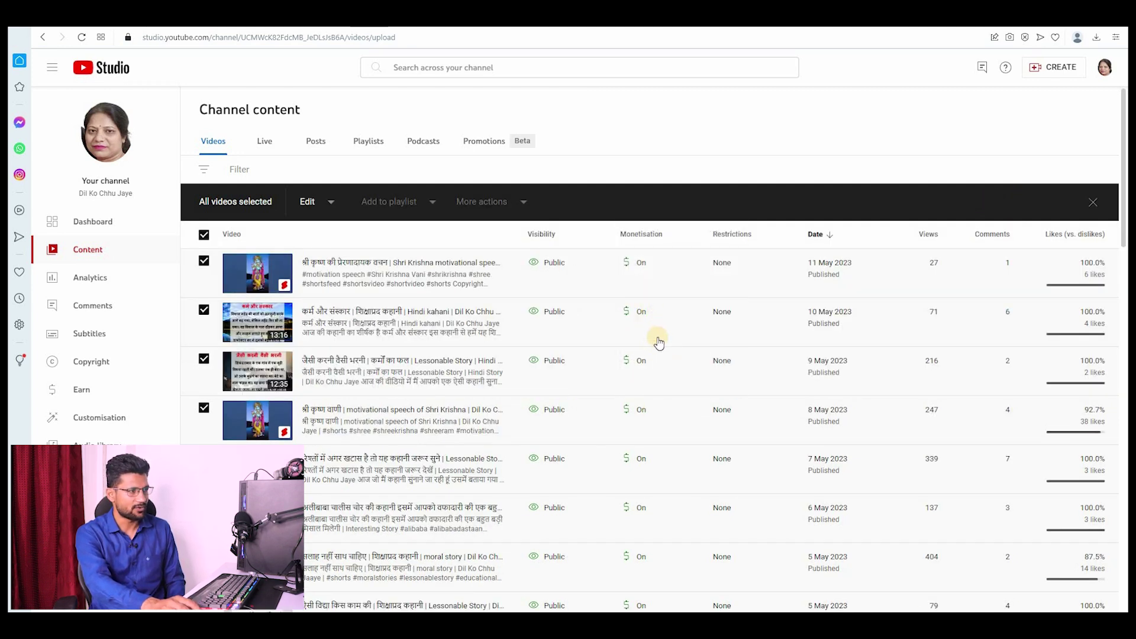
- Turn monetisation off for the single video dated 10 May 2023 and switch it back on
left_click(651, 355)
left_click(633, 341)
left_click(778, 374)
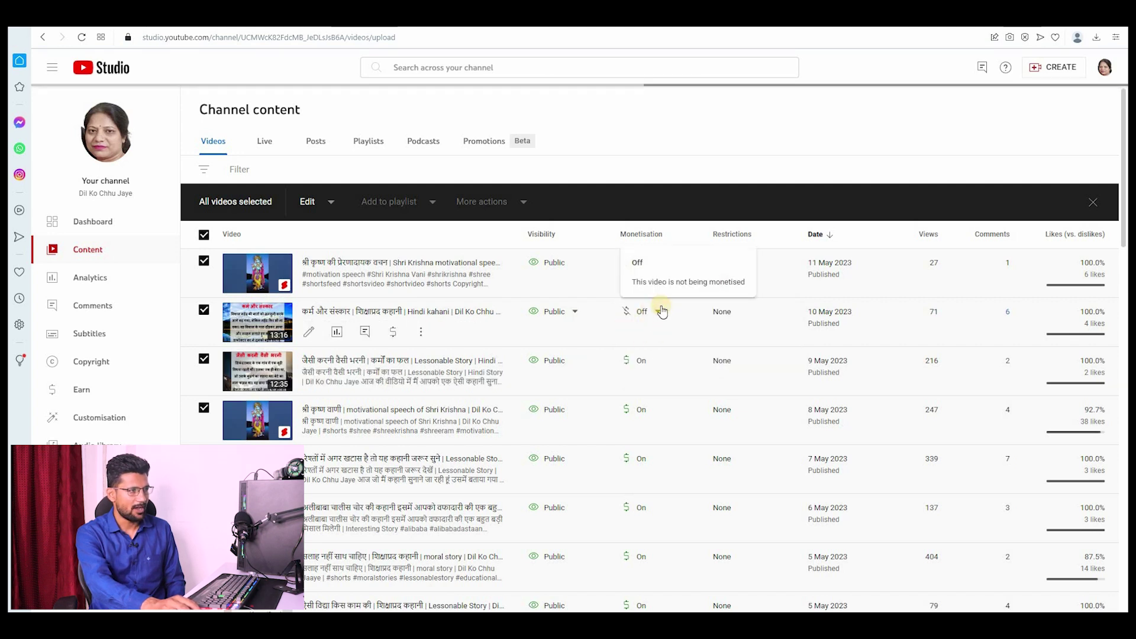
left_click(660, 319)
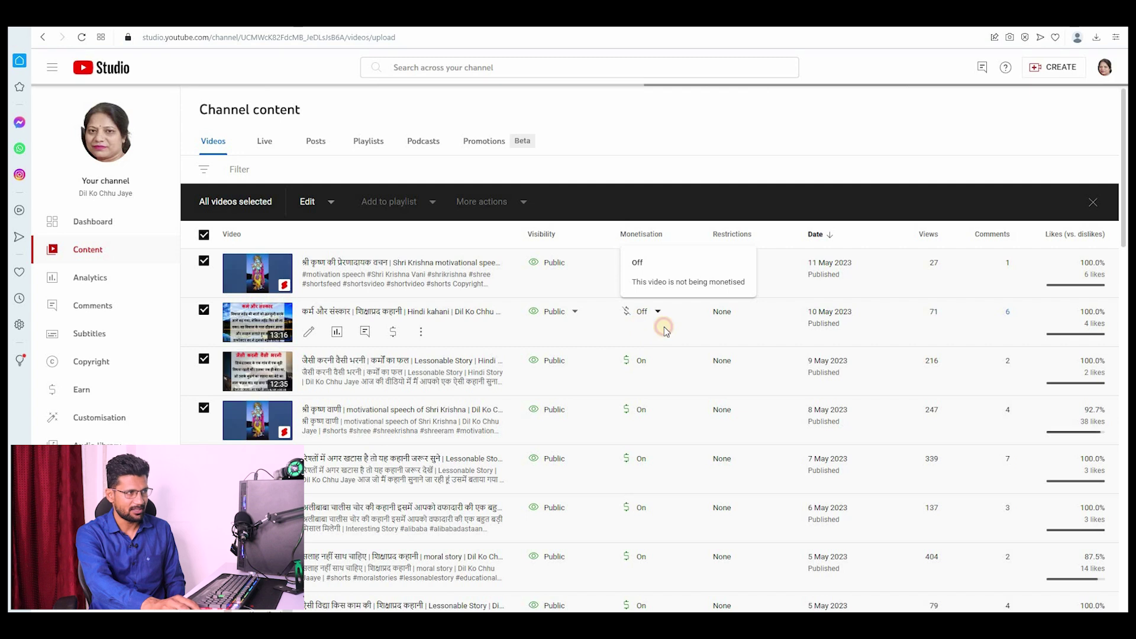
key("Return")
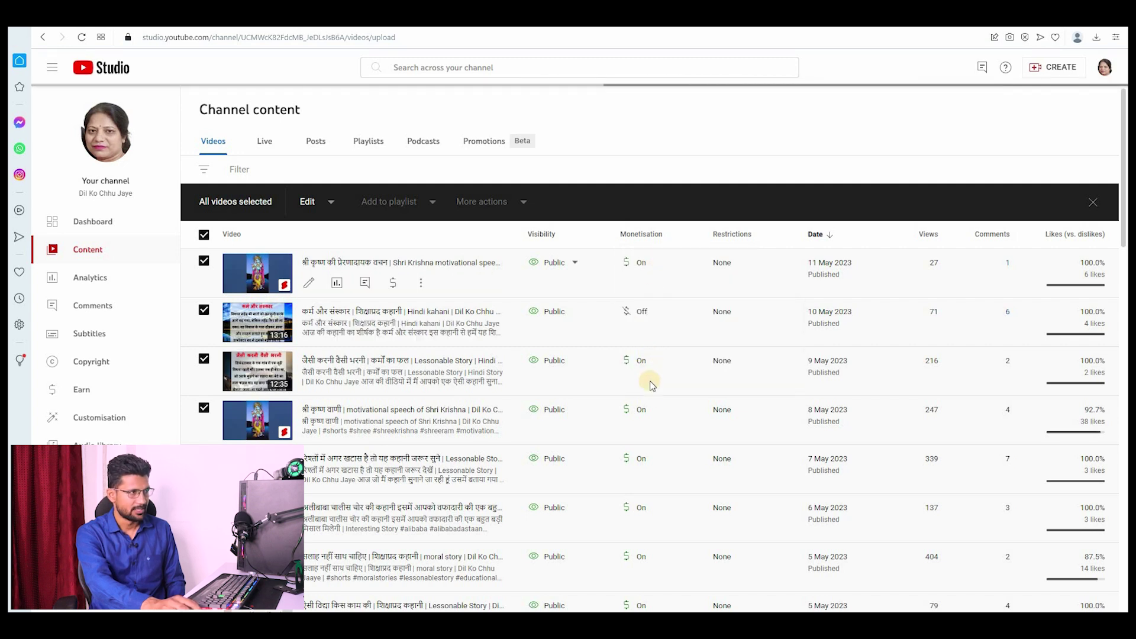
- Clear the selection of all videos and look through the list to check each video's monetisation status
scroll(654, 405, "down", 10)
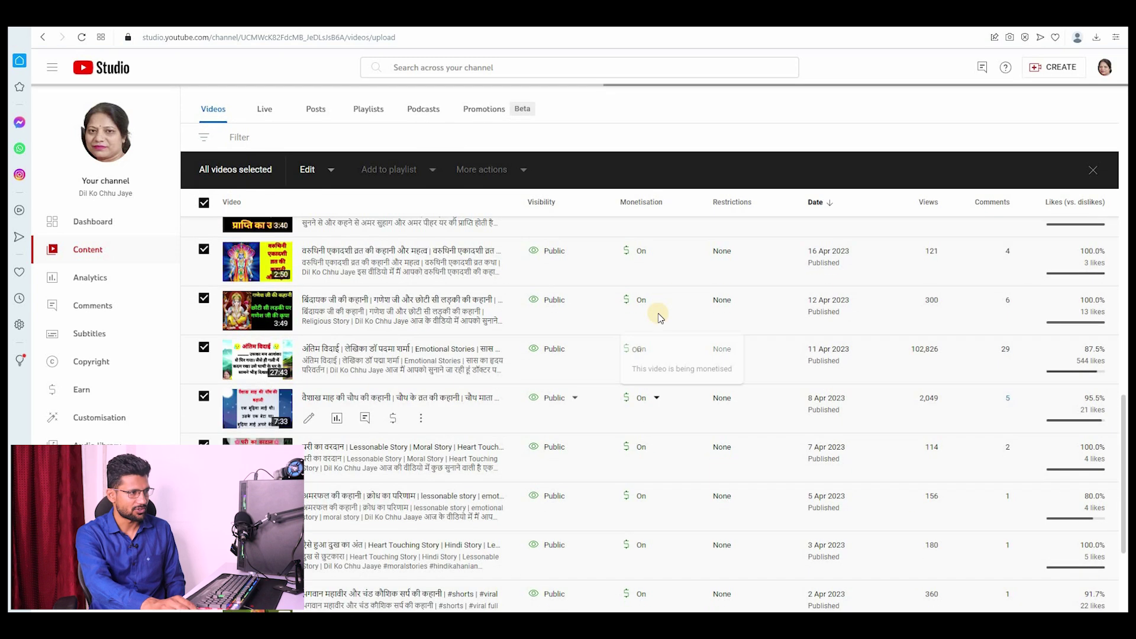
scroll(660, 318, "up", 8)
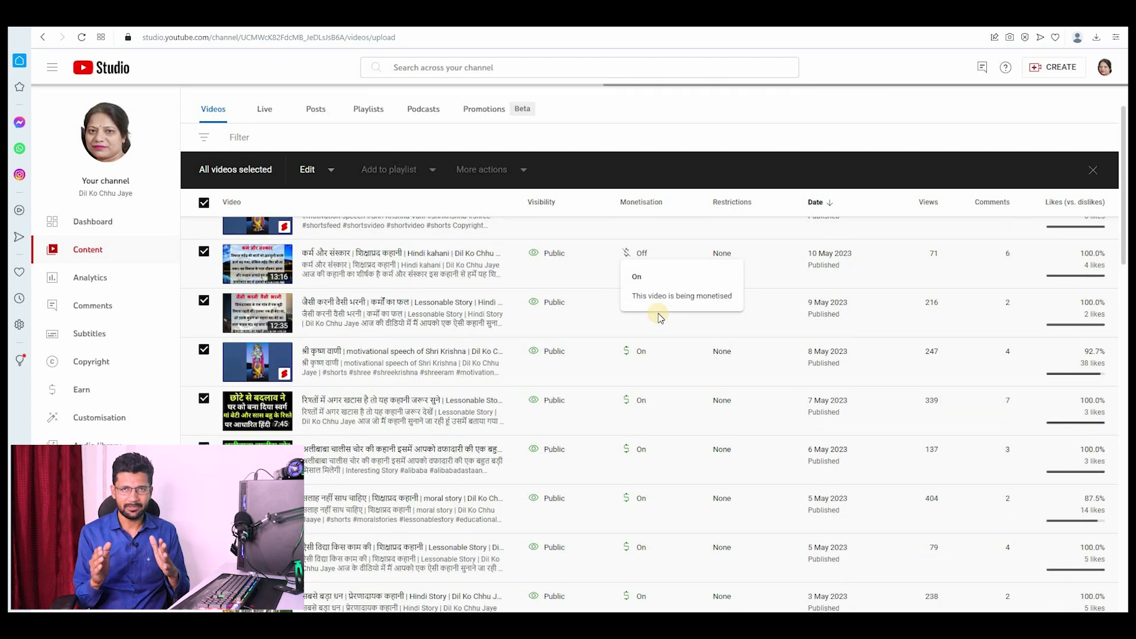
left_click(1094, 171)
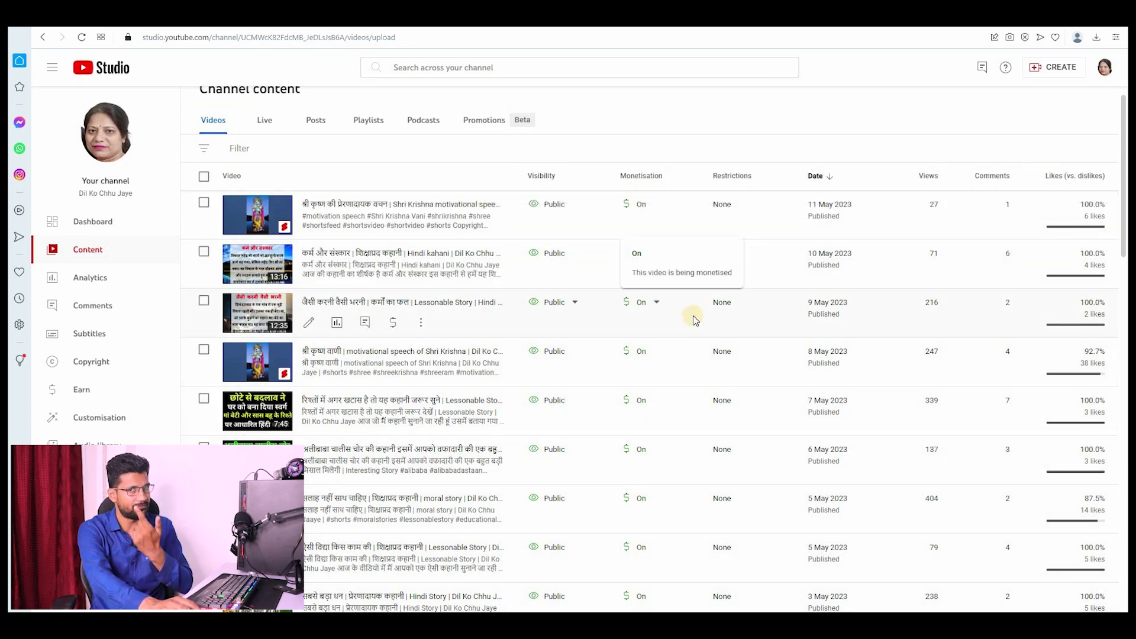
scroll(357, 336, "down", 7)
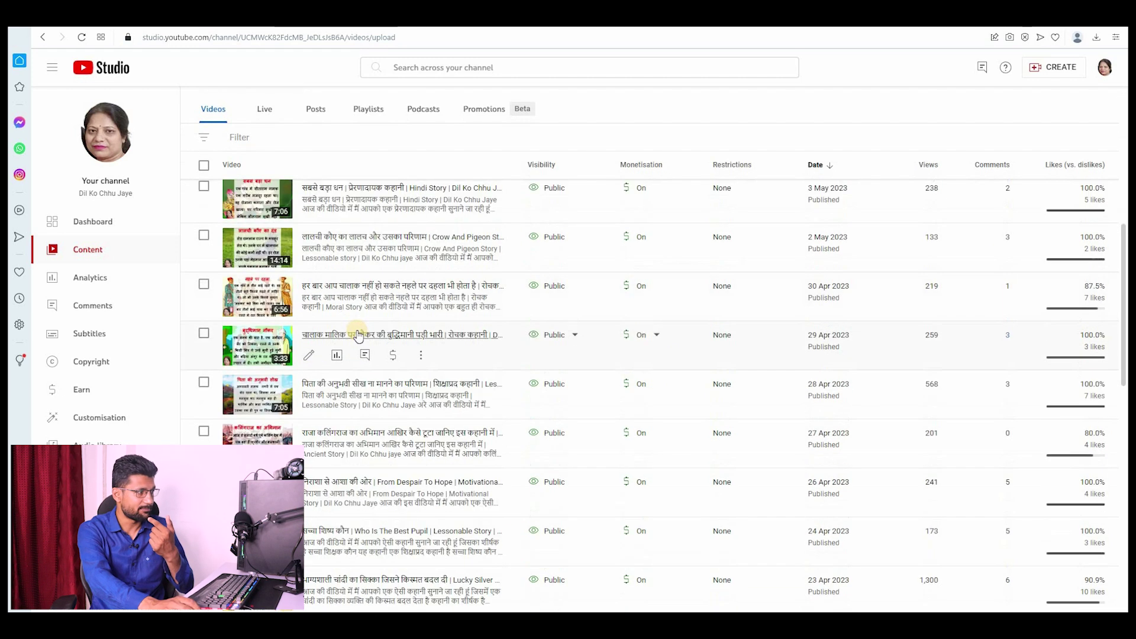